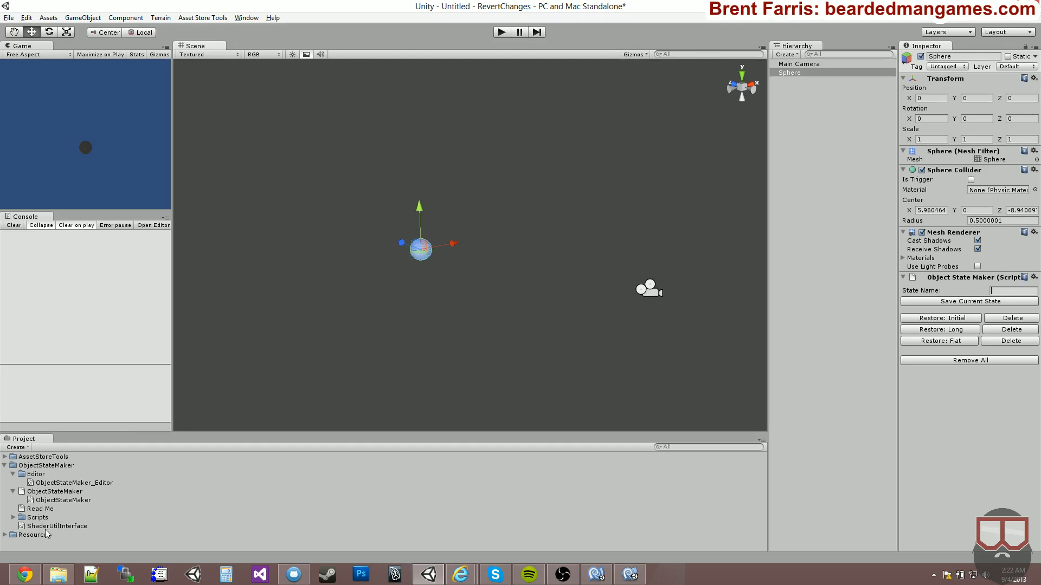
# Attach the OSM_OnClick script to the sphere and set its Switch To State Name to Flat.
pyautogui.click(13, 518)
pyautogui.scroll(-3, 48, 517)
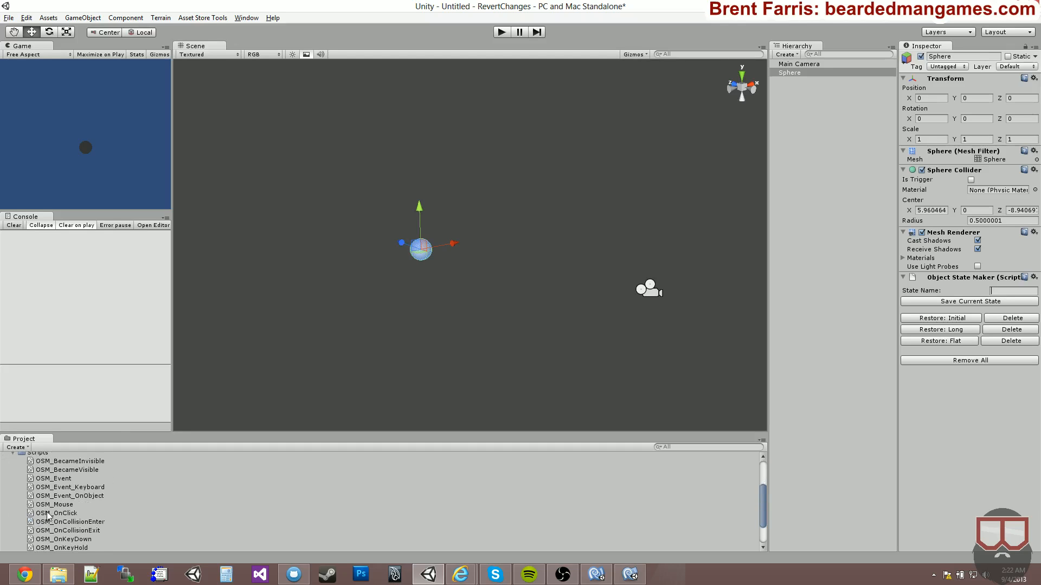
pyautogui.click(57, 514)
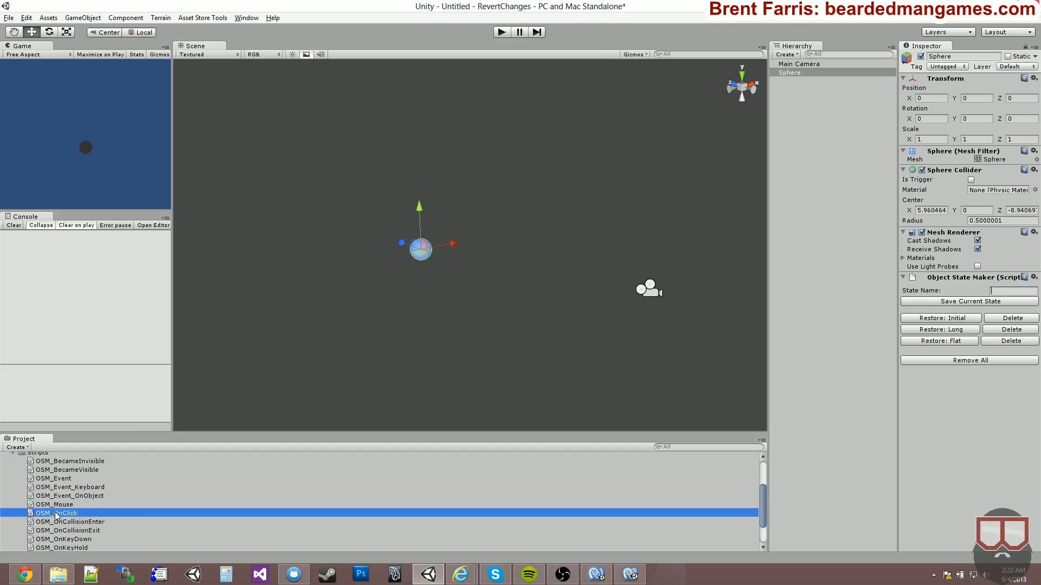
pyautogui.moveTo(56, 514); pyautogui.dragTo(968, 417)
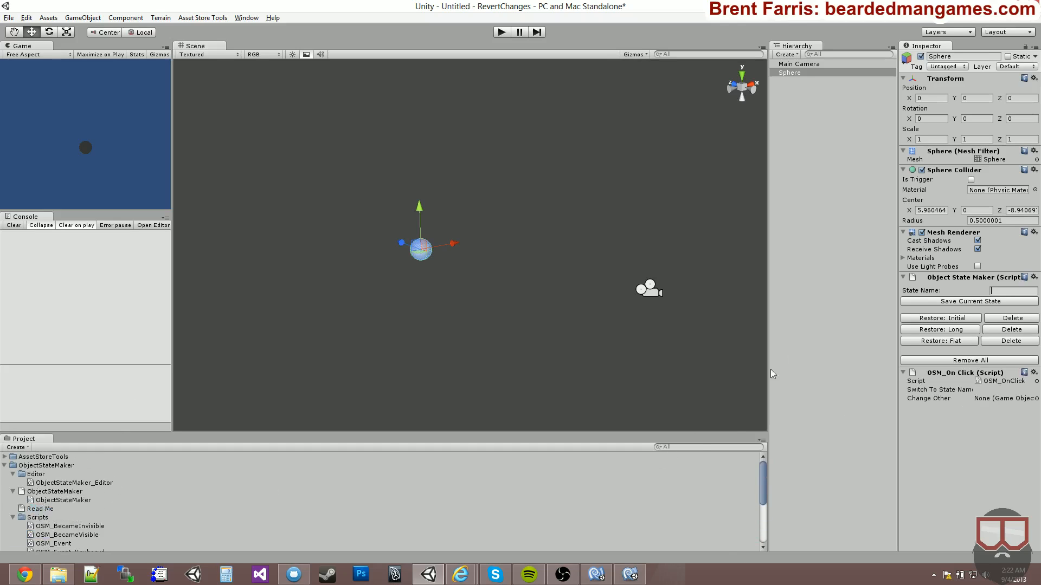
pyautogui.click(997, 390)
pyautogui.write('Flat')
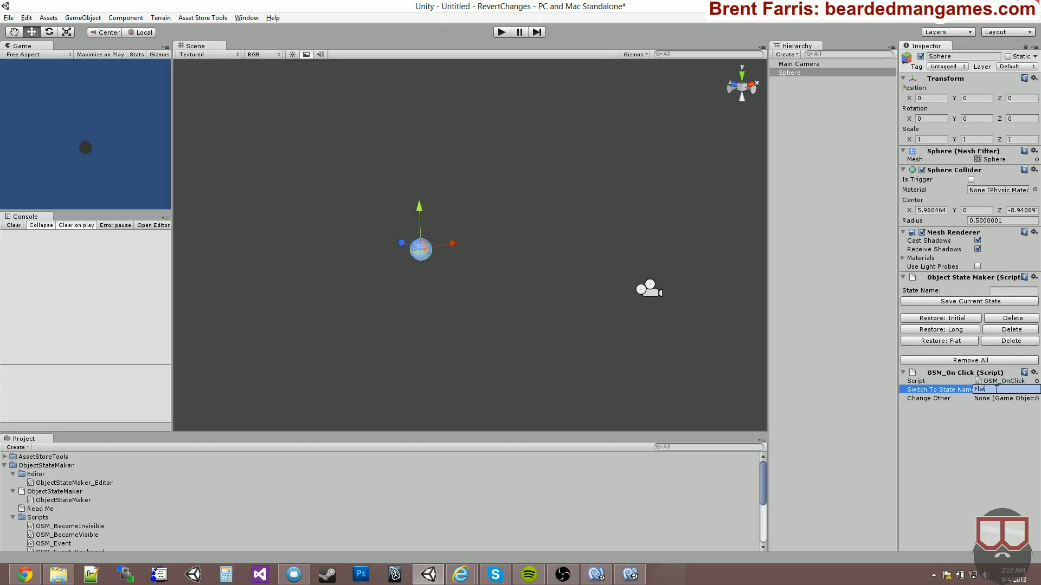
pyautogui.press('Return')
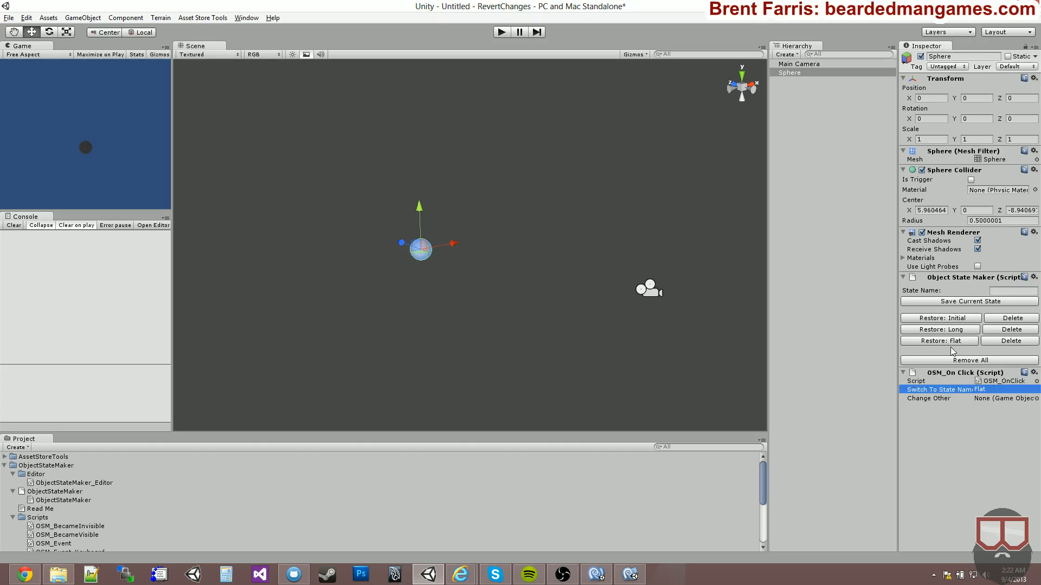
# Play the scene, trigger the sphere's click event in the Game view, inspect the flattened sphere, and stop playback.
pyautogui.click(501, 32)
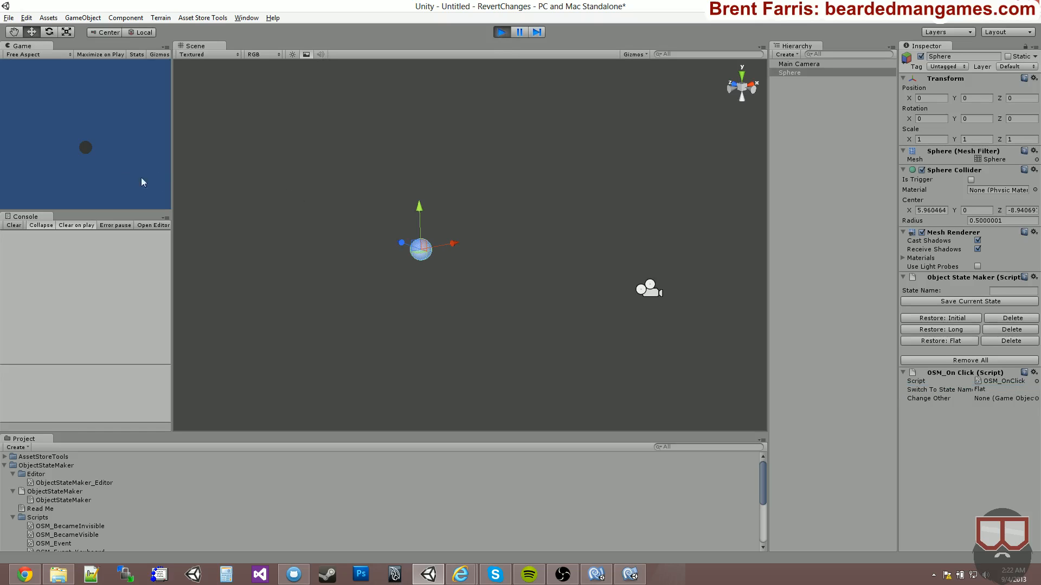
pyautogui.click(88, 150)
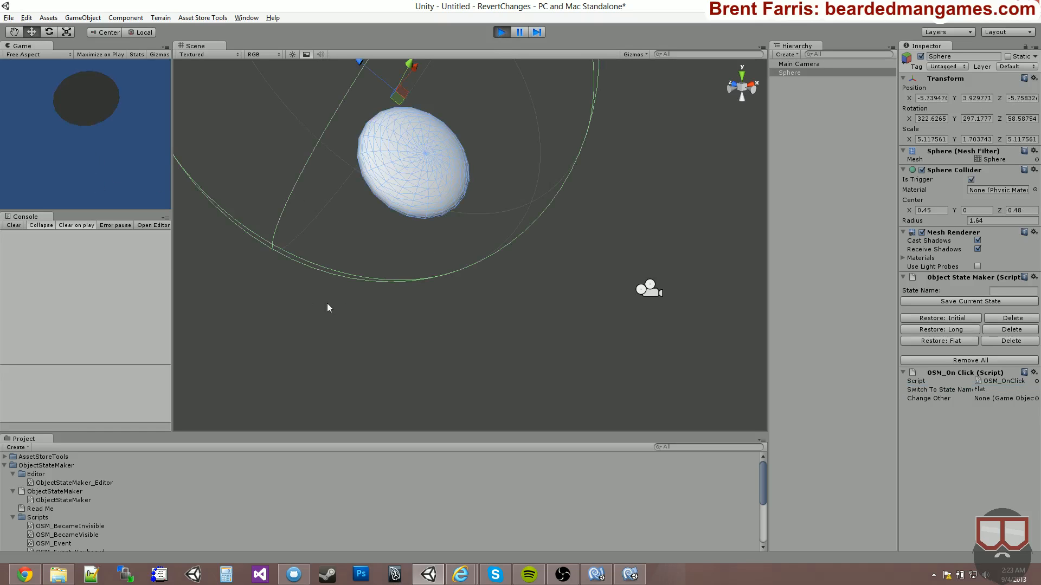
pyautogui.keyDown('alt'); pyautogui.moveTo(327, 307); pyautogui.dragTo(428, 233); pyautogui.keyUp('alt')
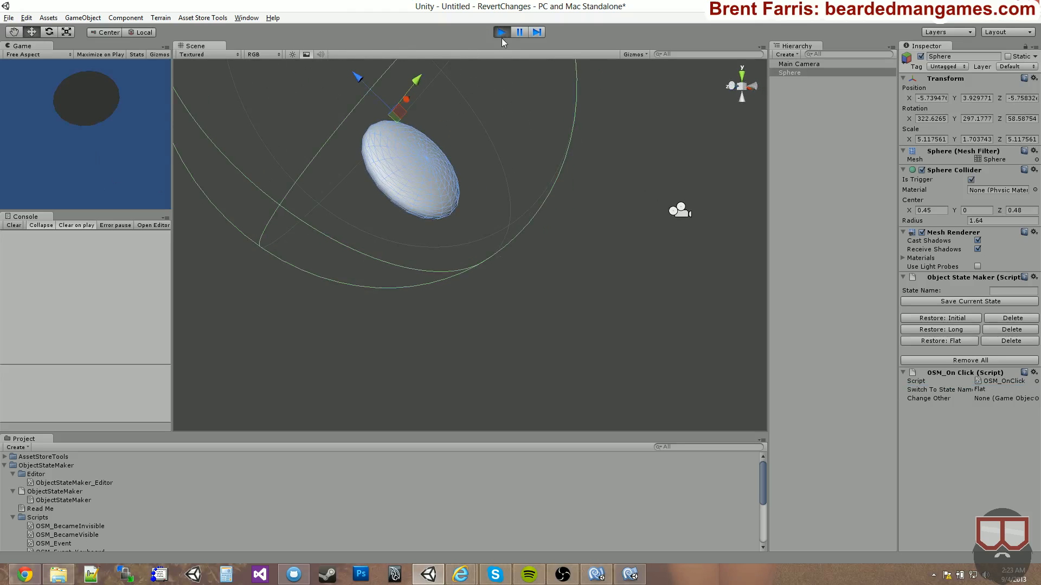
pyautogui.click(502, 34)
pyautogui.keyDown('alt'); pyautogui.moveTo(479, 193); pyautogui.dragTo(415, 266); pyautogui.keyUp('alt')
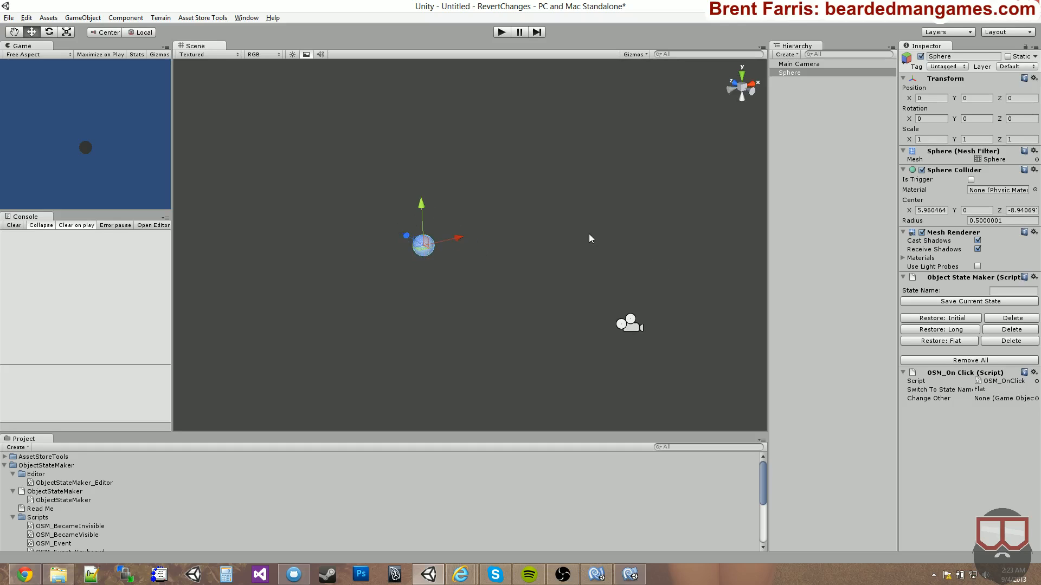
pyautogui.click(82, 18)
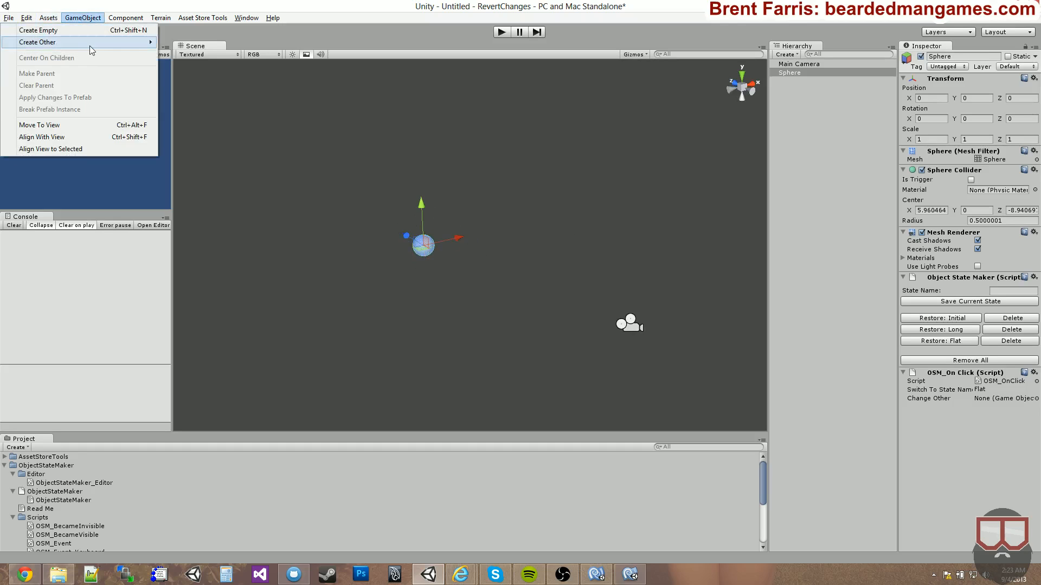
pyautogui.moveTo(90, 44)
pyautogui.click(195, 168)
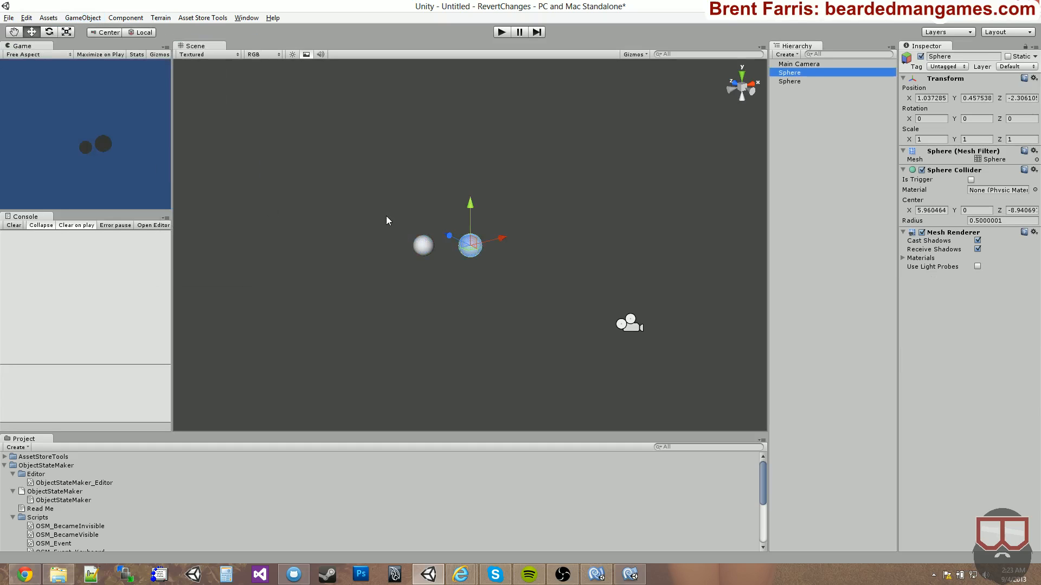
pyautogui.press('Delete')
# Create a cube and move it above and beside the sphere, to about X 3.11, Y 3.30, Z -2.31.
pyautogui.click(82, 18)
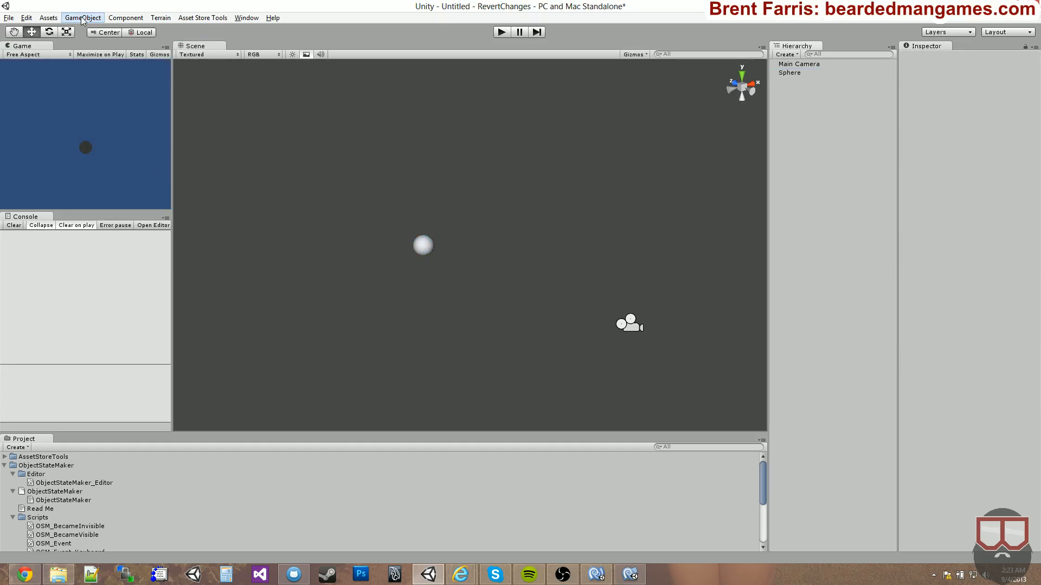
pyautogui.moveTo(87, 45)
pyautogui.click(206, 158)
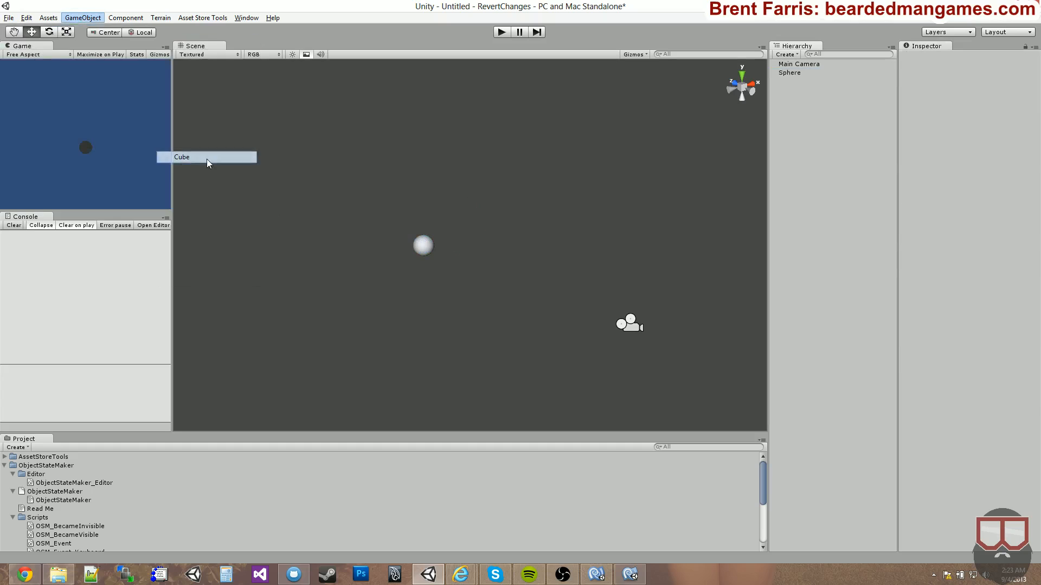
pyautogui.moveTo(492, 240); pyautogui.dragTo(503, 141)
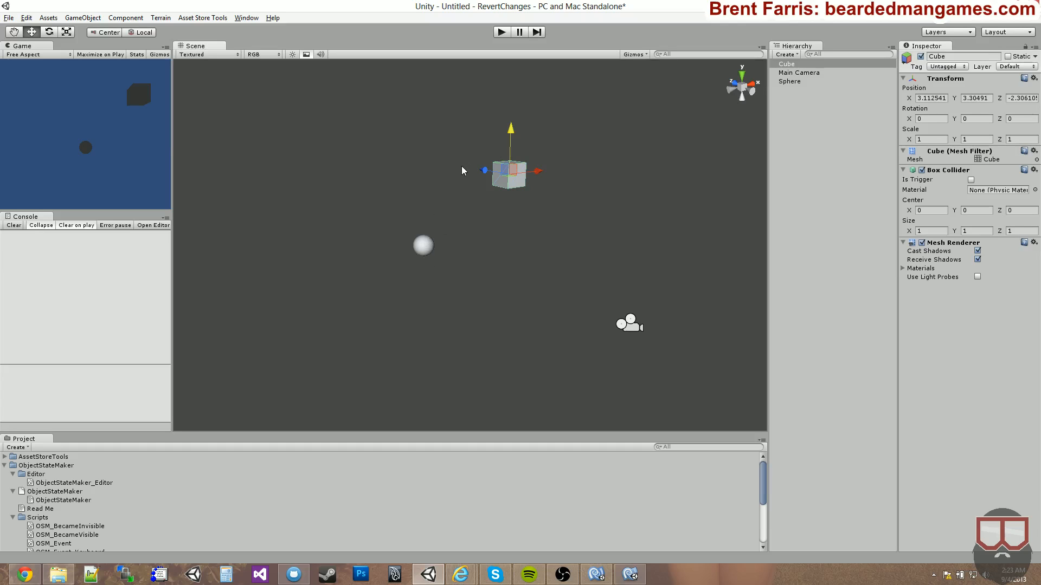
# Attach OSM_OnClick to the cube, with Switch To State Name set to Initial and Change Other set to the Sphere object.
pyautogui.scroll(-3, 65, 525)
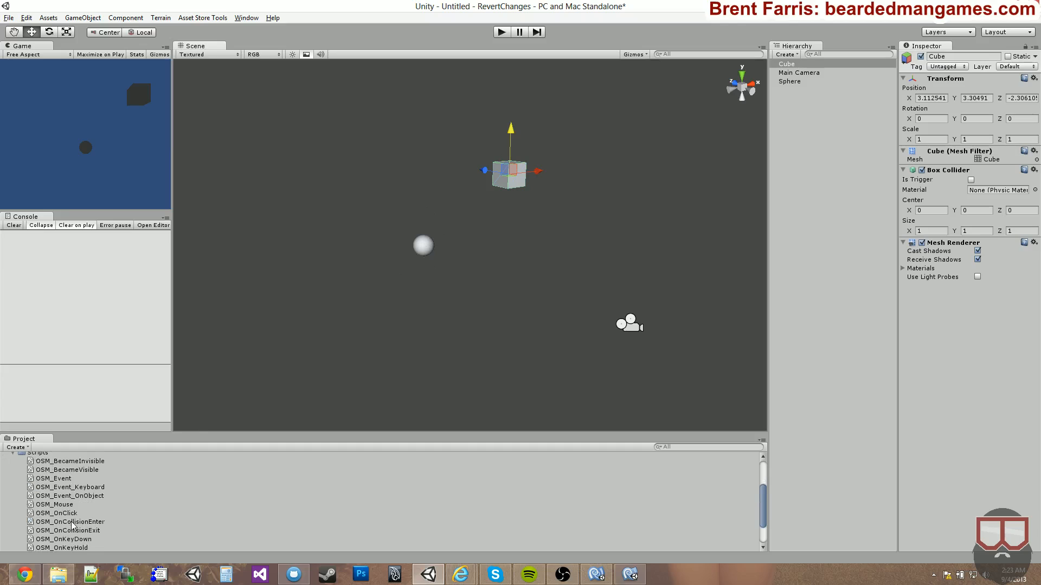
pyautogui.moveTo(64, 513); pyautogui.dragTo(943, 342)
pyautogui.click(992, 304)
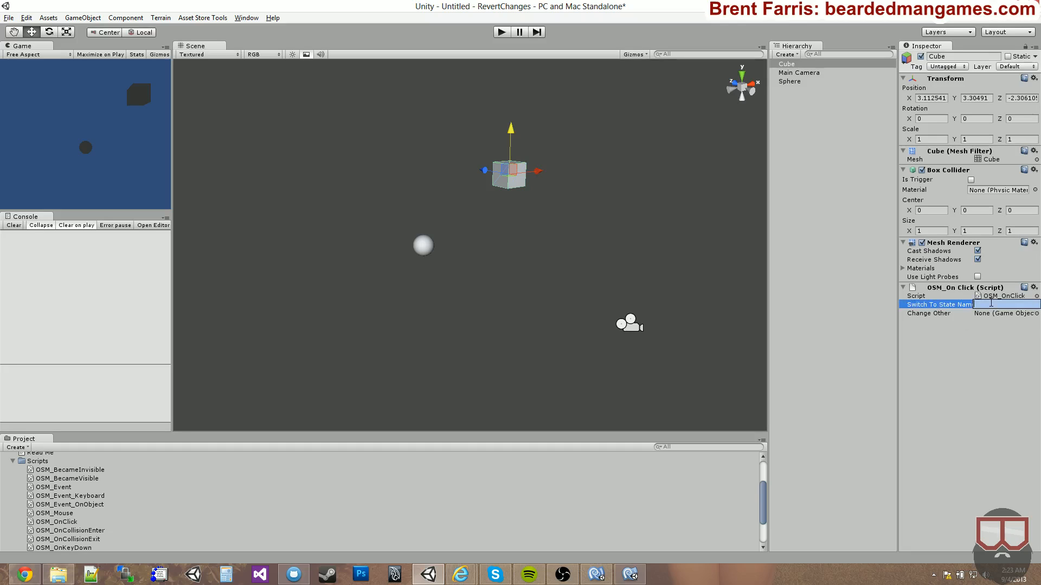
pyautogui.write('Initial')
pyautogui.press('Return')
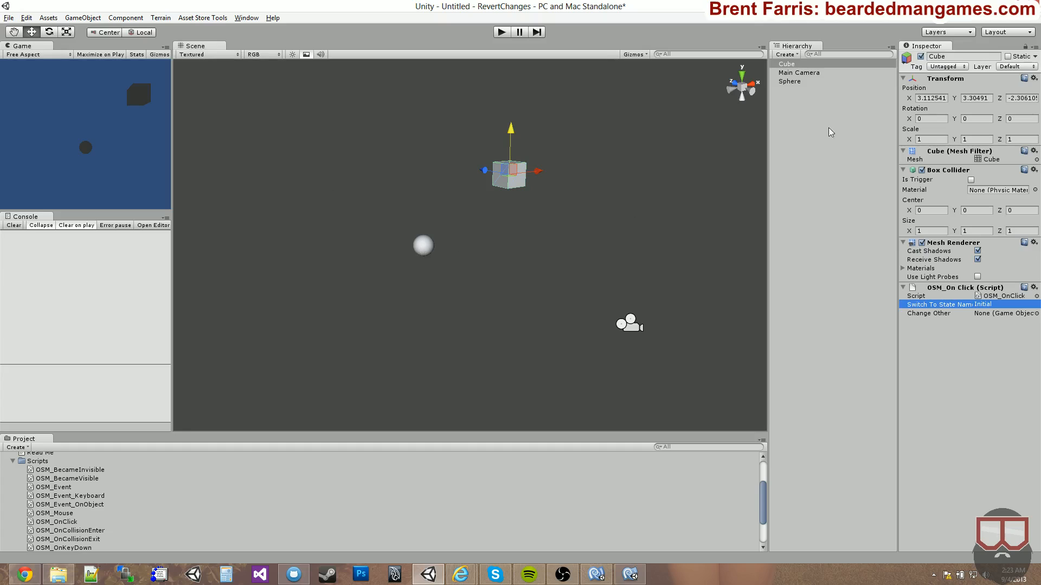
pyautogui.moveTo(791, 84); pyautogui.dragTo(984, 314)
# Play the scene, trigger the sphere's click event in the Game view, and inspect the flattened sphere beside the cube.
pyautogui.click(501, 32)
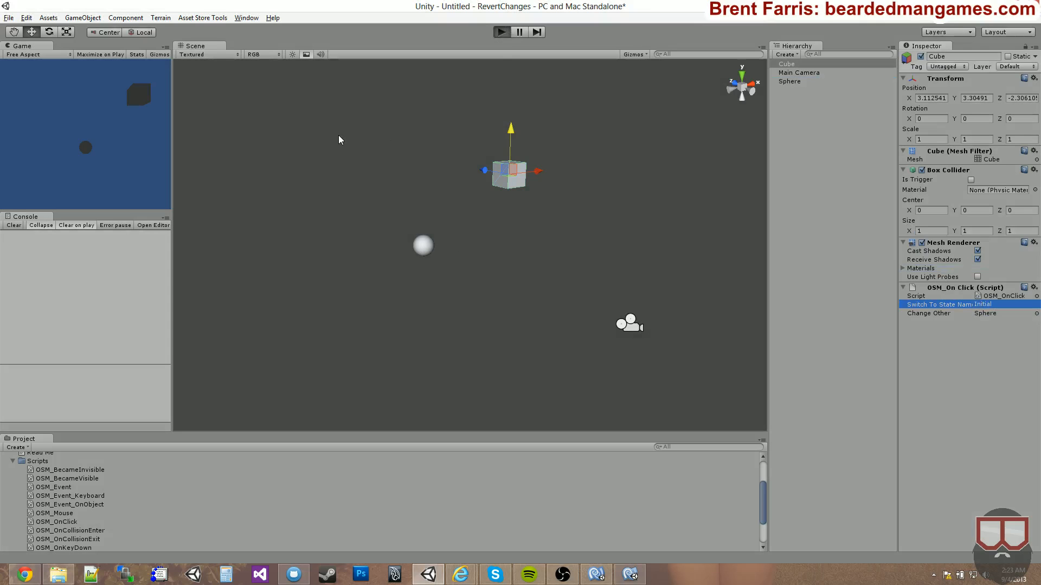
pyautogui.click(91, 148)
pyautogui.click(422, 155)
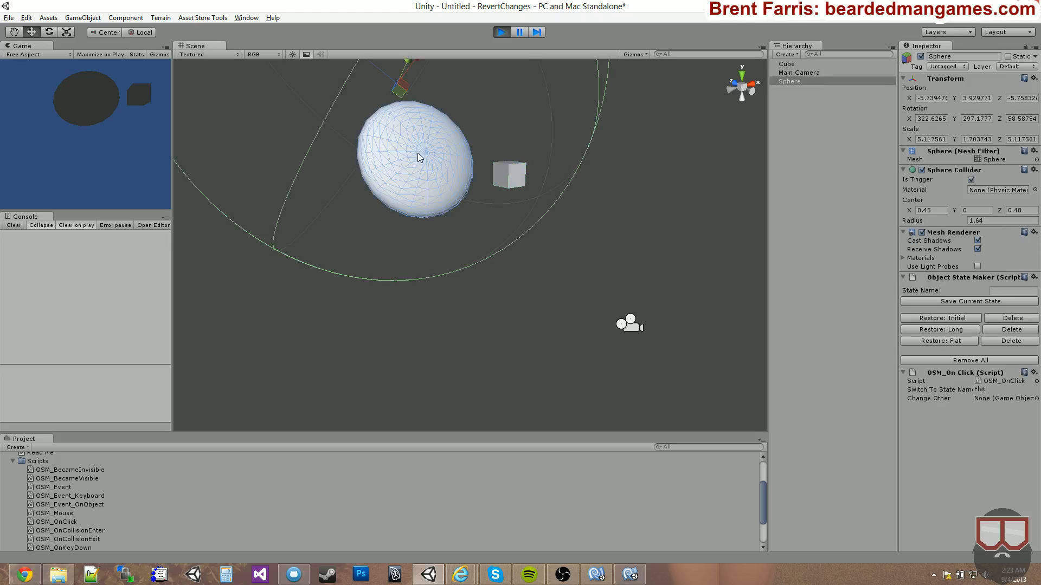
pyautogui.keyDown('alt'); pyautogui.moveTo(418, 155); pyautogui.dragTo(483, 209); pyautogui.keyUp('alt')
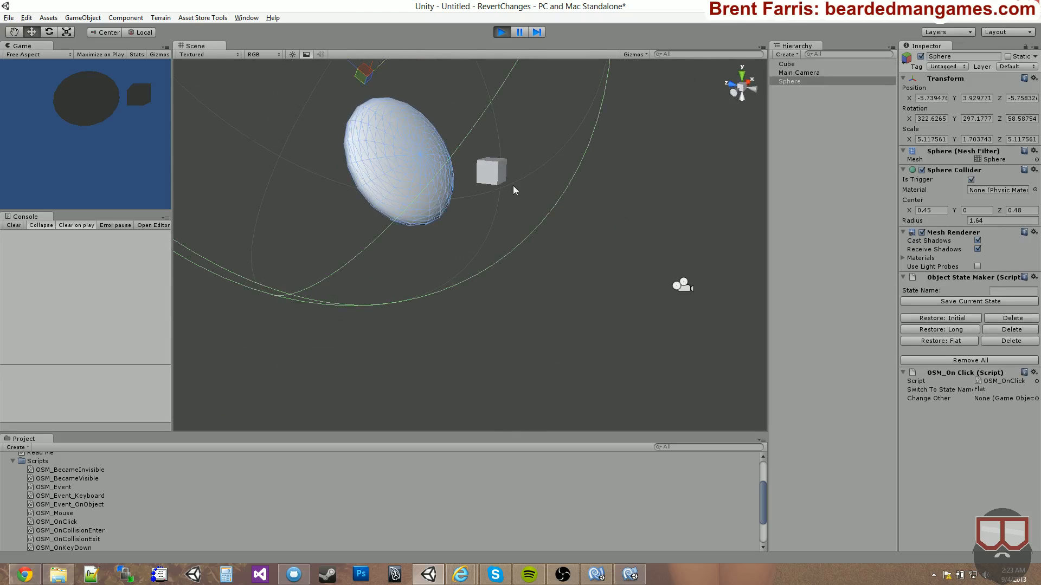
pyautogui.keyDown('alt'); pyautogui.moveTo(502, 167); pyautogui.dragTo(428, 112); pyautogui.keyUp('alt')
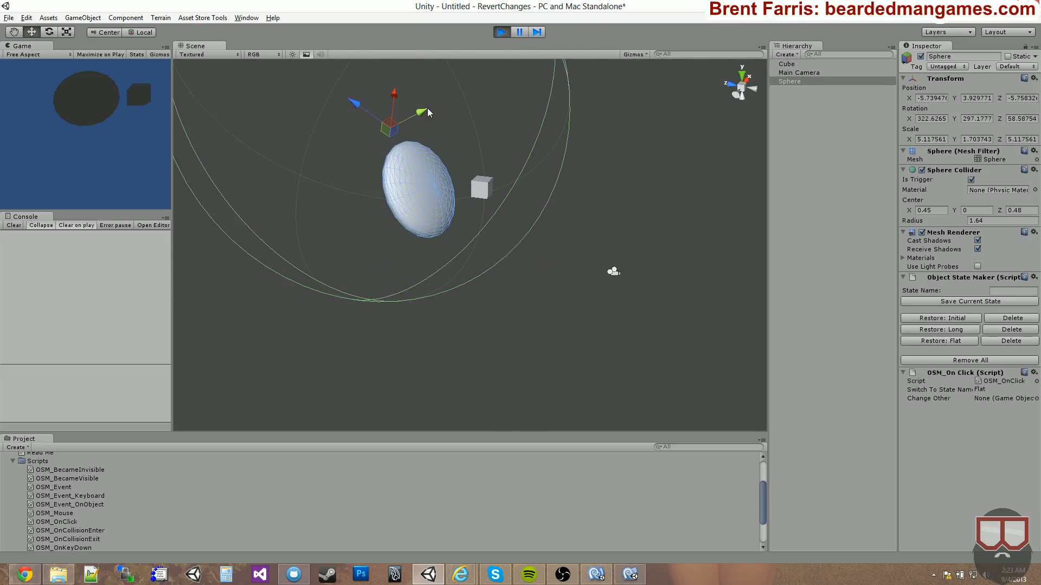
# Move the cube and sphere apart in the running scene, test the cube's click event in the Game view, and stop playback.
pyautogui.click(487, 192)
pyautogui.moveTo(456, 184); pyautogui.dragTo(486, 196)
pyautogui.click(409, 179)
pyautogui.moveTo(399, 123); pyautogui.dragTo(329, 158)
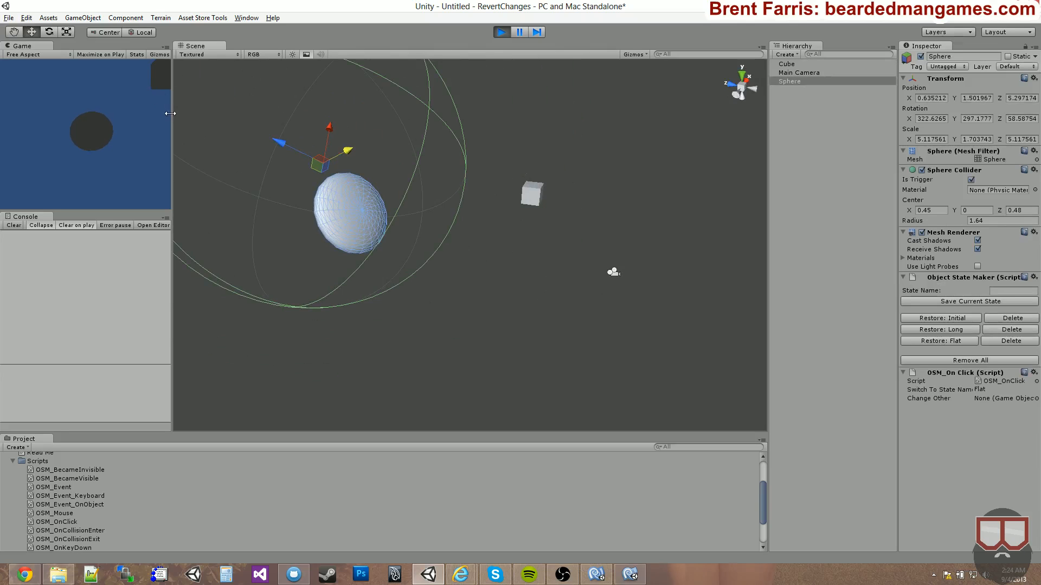
pyautogui.moveTo(170, 113); pyautogui.dragTo(198, 111)
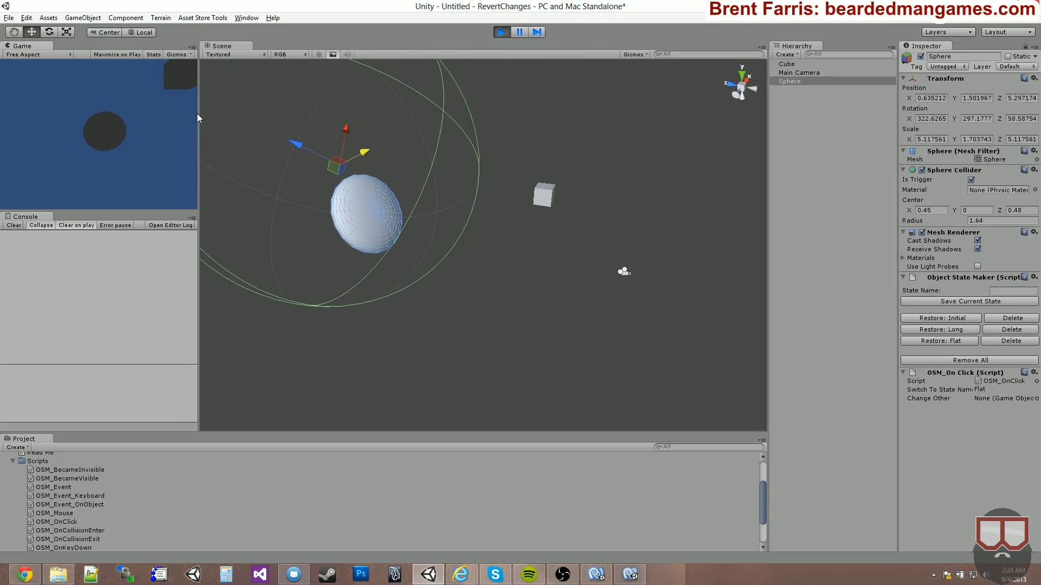
pyautogui.click(184, 79)
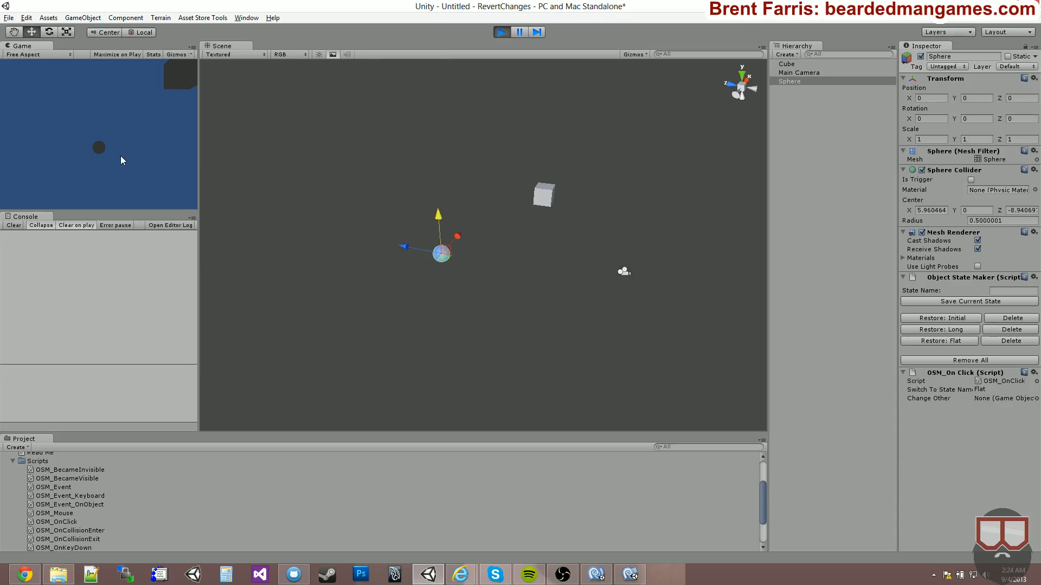
pyautogui.click(502, 33)
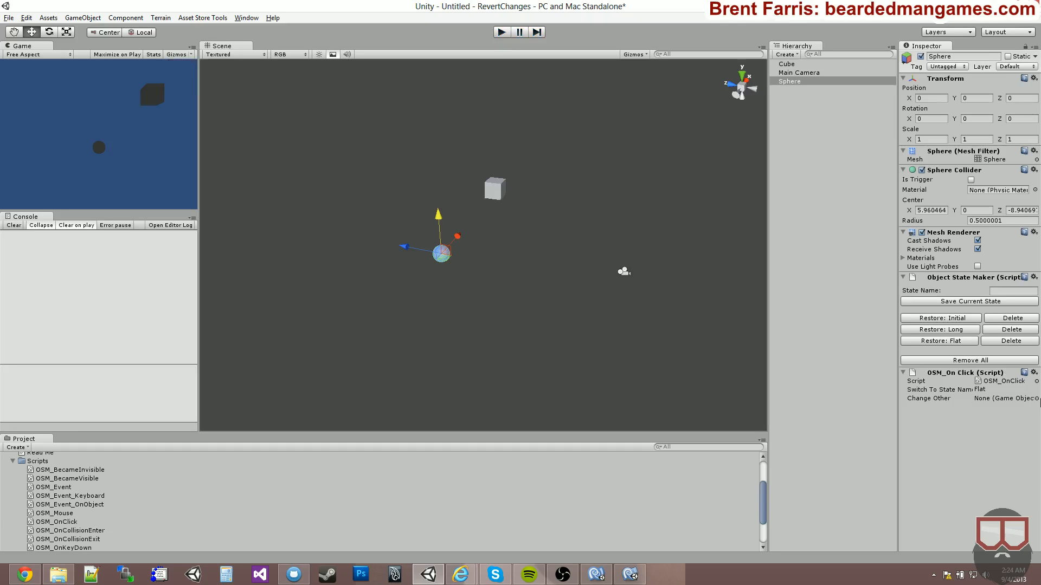
# Remove the OSM_OnClick component from both the sphere and the cube.
pyautogui.rightClick(1005, 374)
pyautogui.click(964, 395)
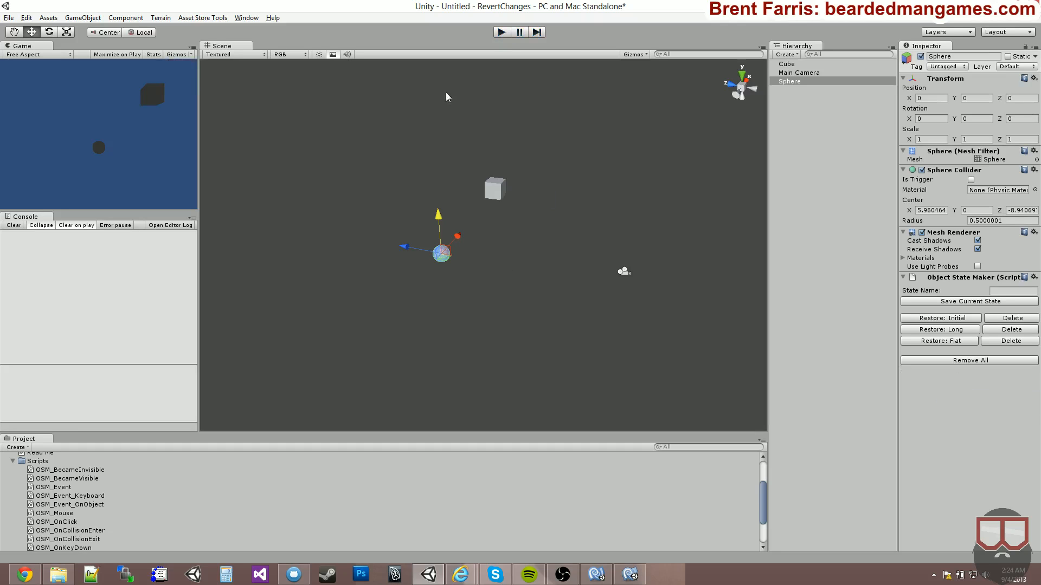
pyautogui.moveTo(467, 144); pyautogui.dragTo(580, 247)
pyautogui.rightClick(927, 288)
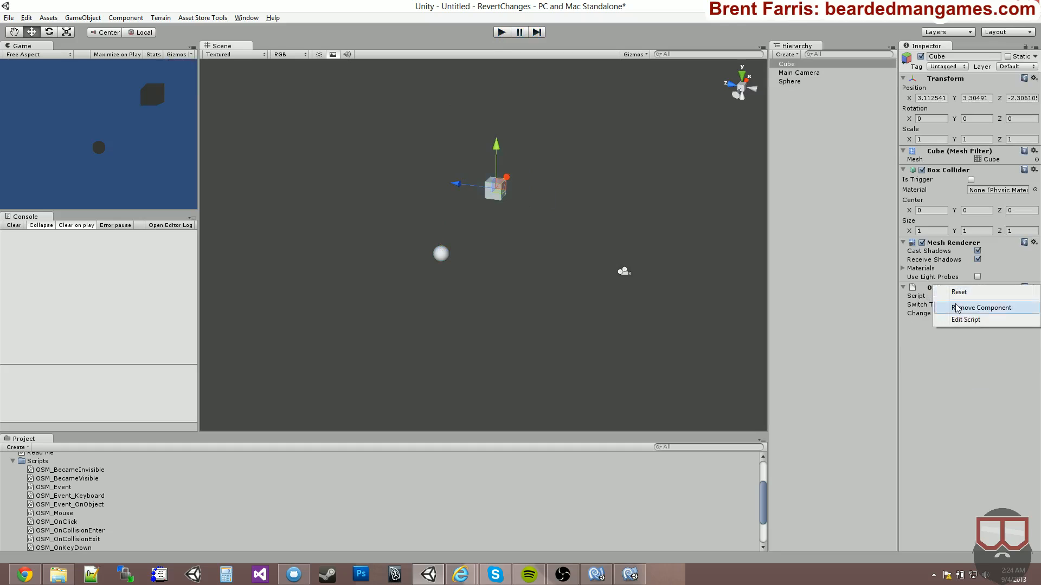
pyautogui.click(946, 307)
# Attach the OSM_Mouse script to the cube and show its component settings.
pyautogui.scroll(-3, 120, 508)
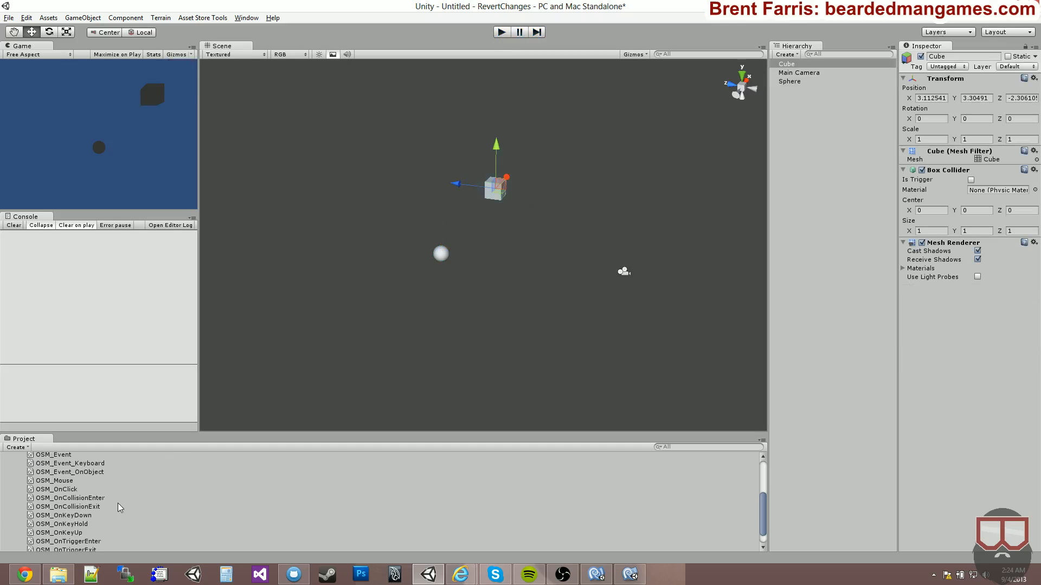
pyautogui.scroll(-2, 124, 504)
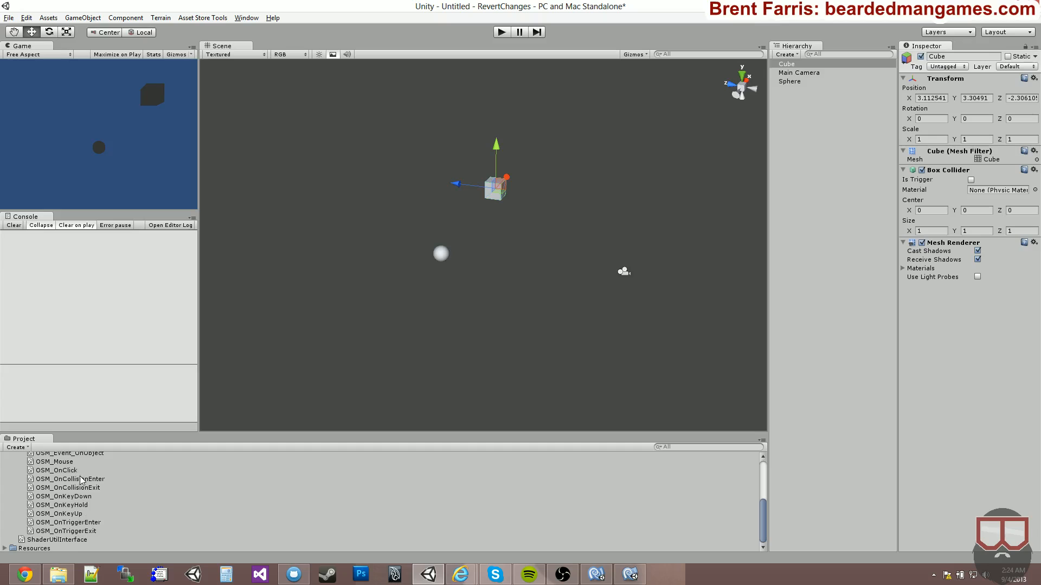
pyautogui.scroll(3, 81, 481)
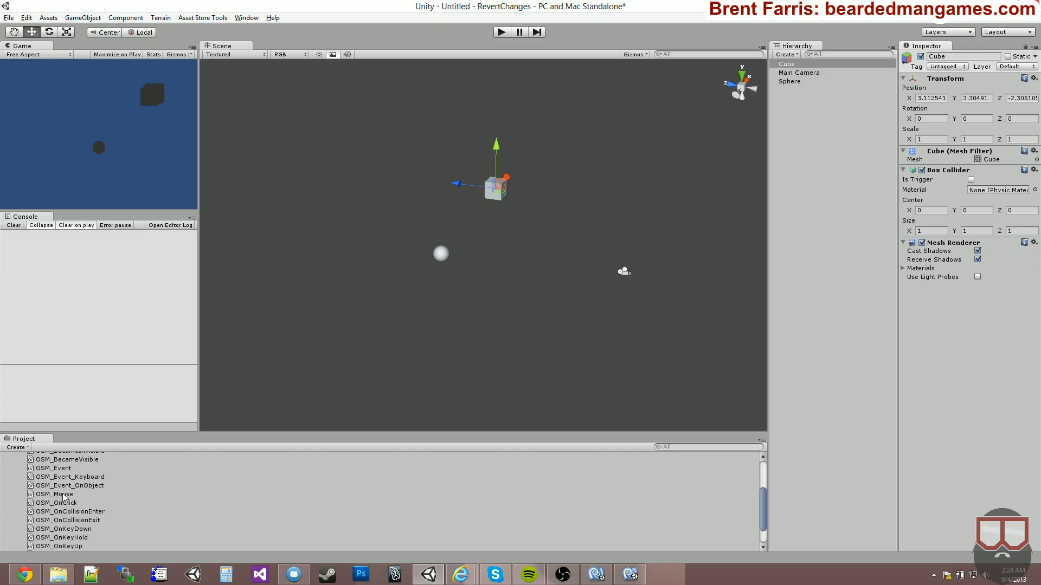
pyautogui.moveTo(57, 495); pyautogui.dragTo(986, 385)
pyautogui.click(441, 253)
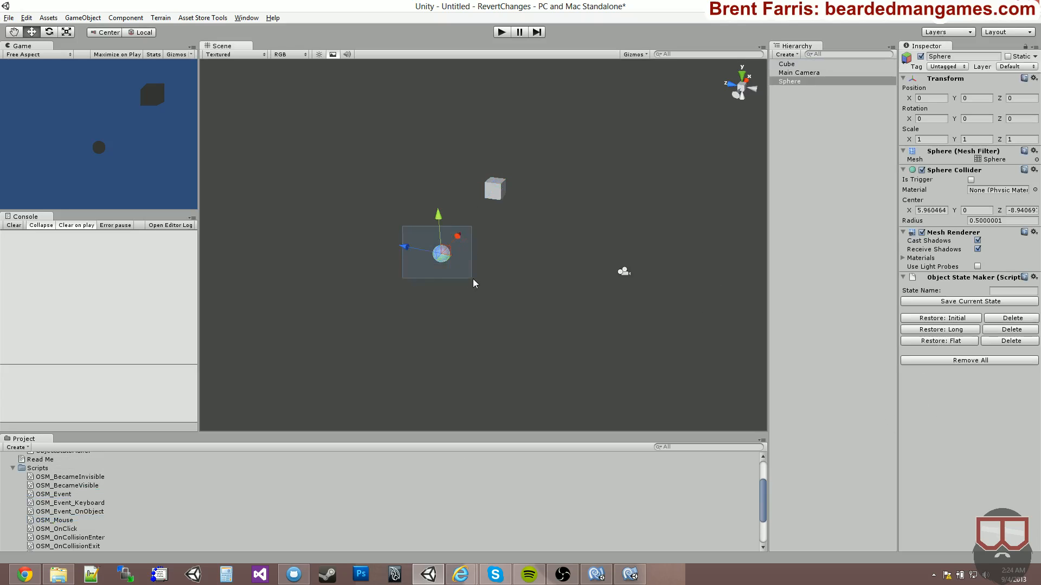
pyautogui.moveTo(404, 251); pyautogui.dragTo(450, 210)
pyautogui.click(495, 188)
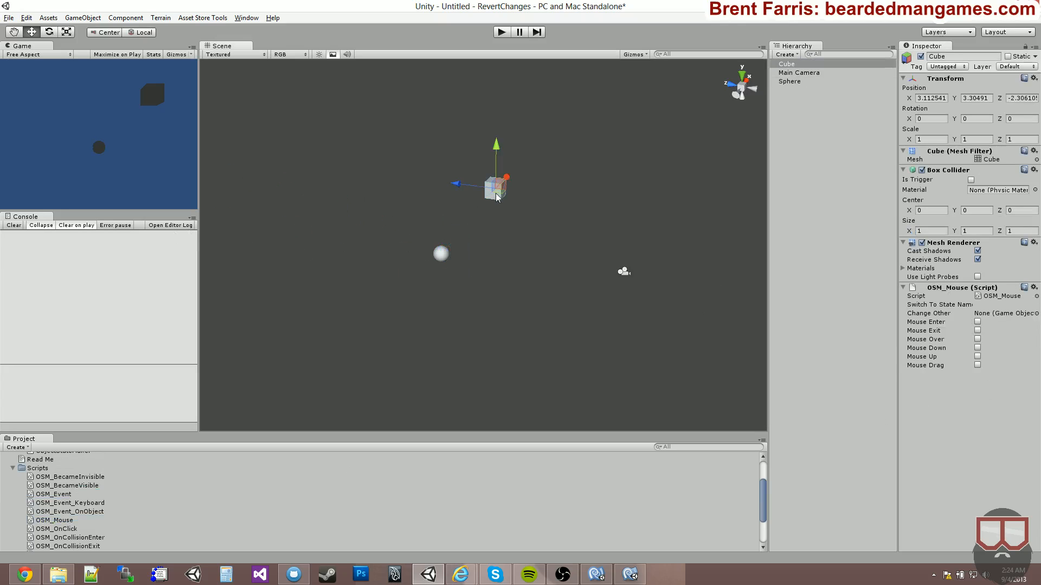
pyautogui.keyDown('alt'); pyautogui.moveTo(546, 198); pyautogui.dragTo(495, 225); pyautogui.keyUp('alt')
# Restore the sphere to its saved Flat state.
pyautogui.moveTo(370, 224); pyautogui.dragTo(497, 286)
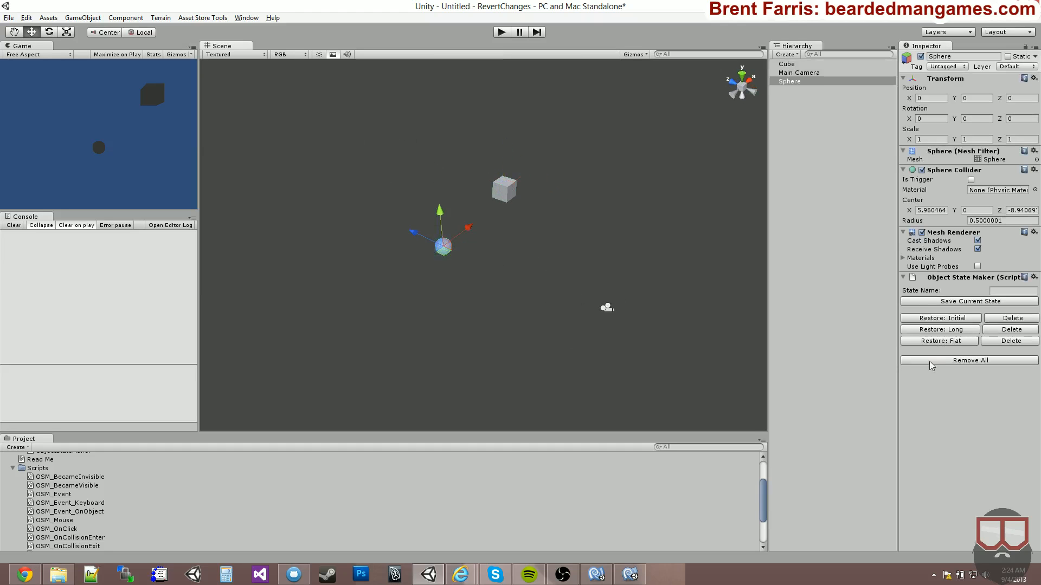
pyautogui.click(942, 341)
pyautogui.keyDown('alt'); pyautogui.moveTo(520, 228); pyautogui.dragTo(522, 198); pyautogui.keyUp('alt')
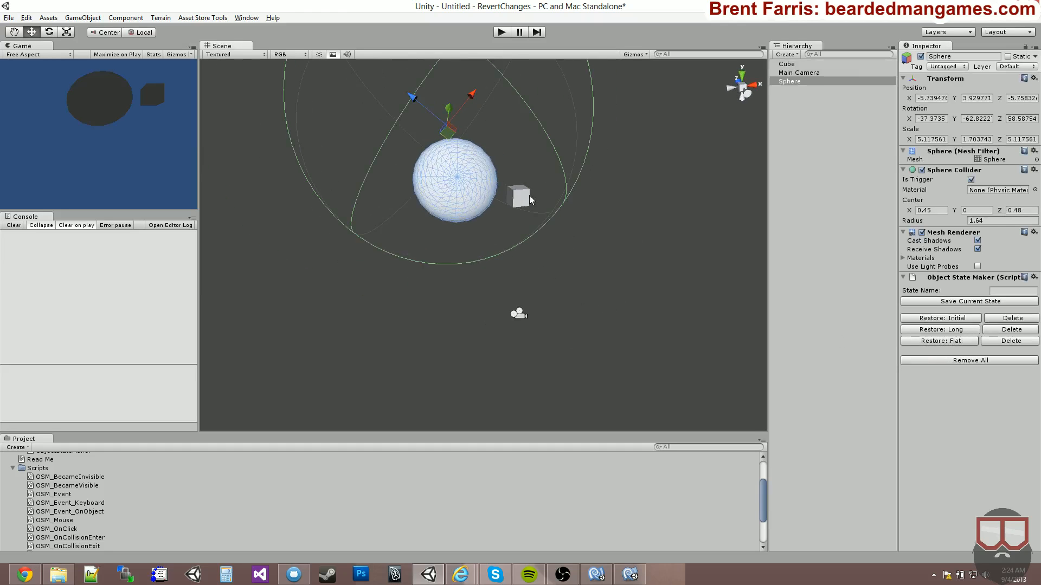
# Move the cube straight down until it sits well below the flattened sphere.
pyautogui.click(524, 197)
pyautogui.moveTo(522, 159); pyautogui.dragTo(531, 253)
pyautogui.click(435, 164)
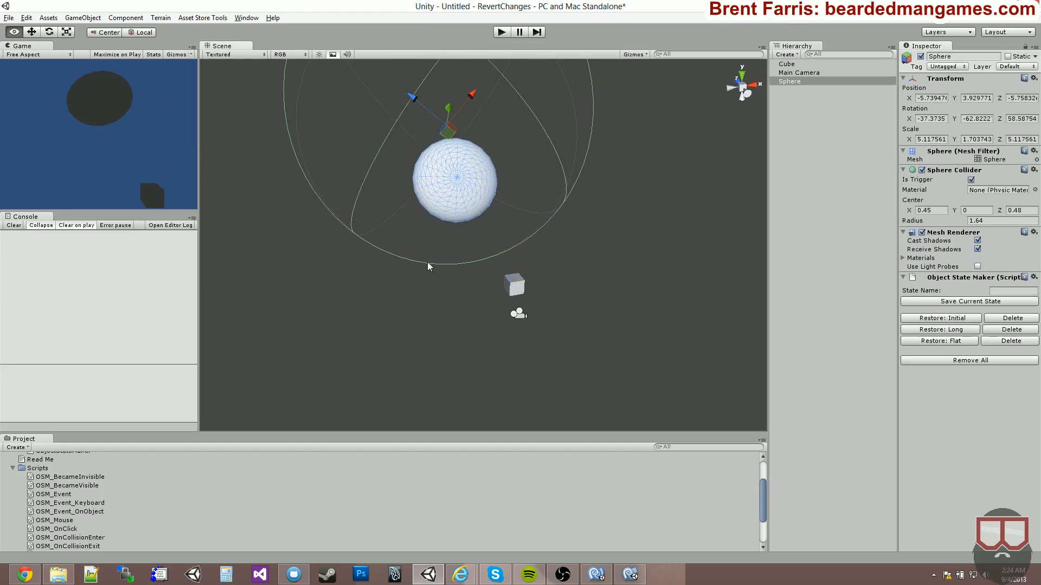
# Restore the sphere to its saved Initial state.
pyautogui.keyDown('alt'); pyautogui.moveTo(428, 264); pyautogui.dragTo(492, 282); pyautogui.keyUp('alt')
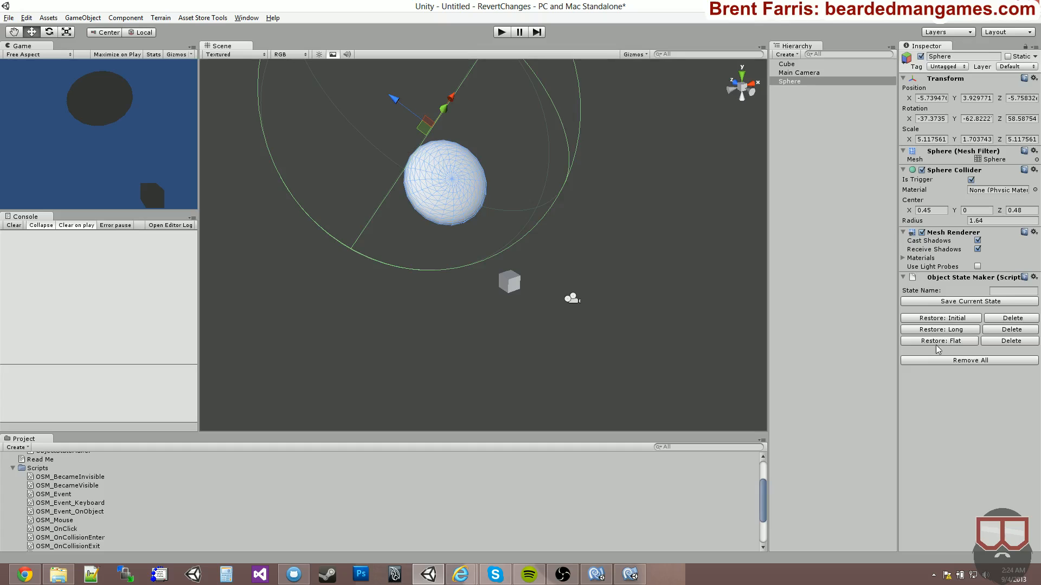
pyautogui.click(940, 320)
pyautogui.keyDown('alt'); pyautogui.moveTo(554, 352); pyautogui.dragTo(579, 318); pyautogui.keyUp('alt')
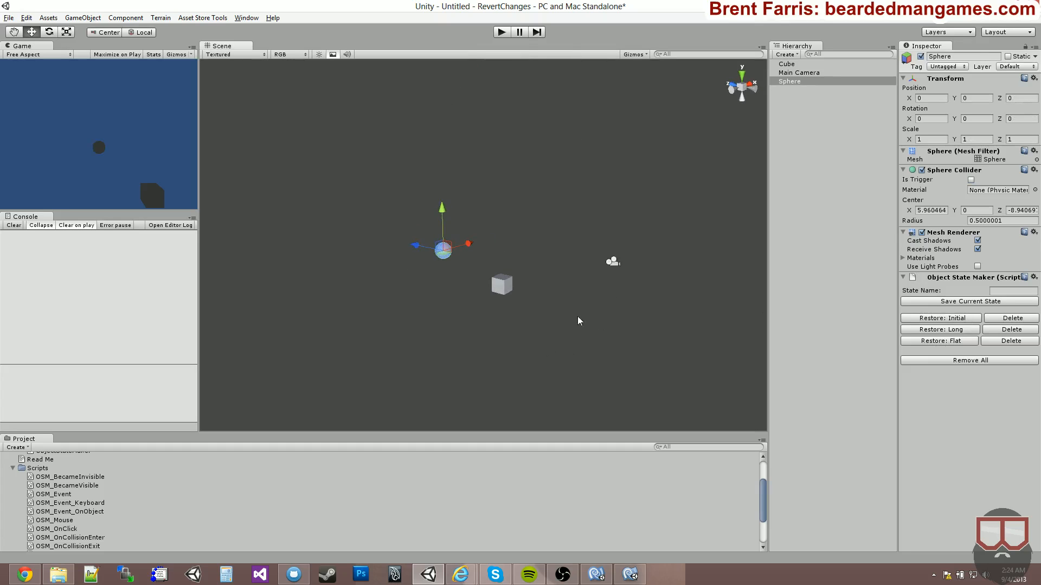
# Configure the cube's OSM_Mouse component to switch the Sphere to the Flat state on Mouse Enter.
pyautogui.click(512, 287)
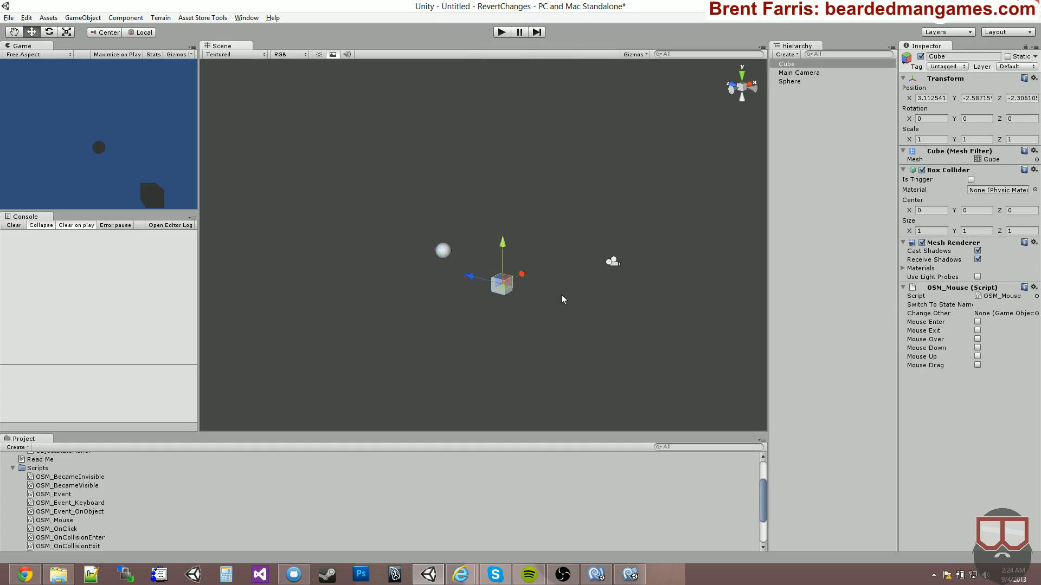
pyautogui.moveTo(797, 81); pyautogui.dragTo(1003, 314)
pyautogui.click(994, 305)
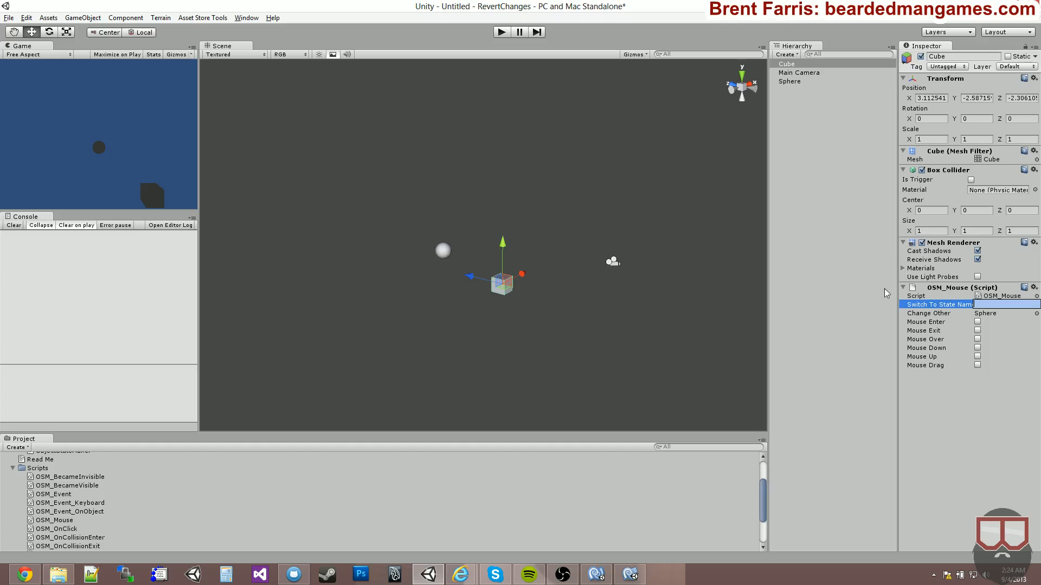
pyautogui.click(977, 322)
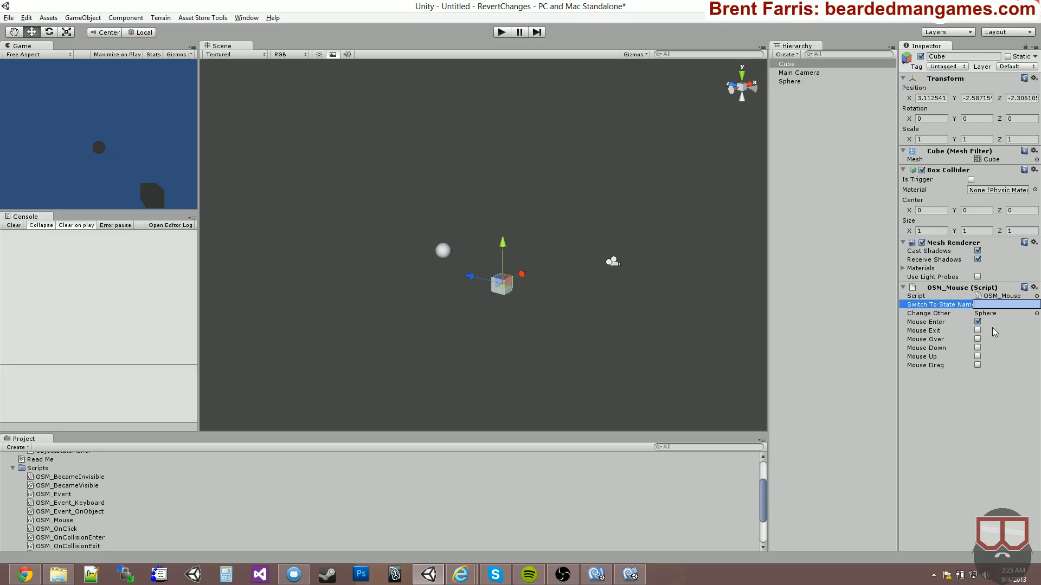
pyautogui.write('Flat')
pyautogui.press('Return')
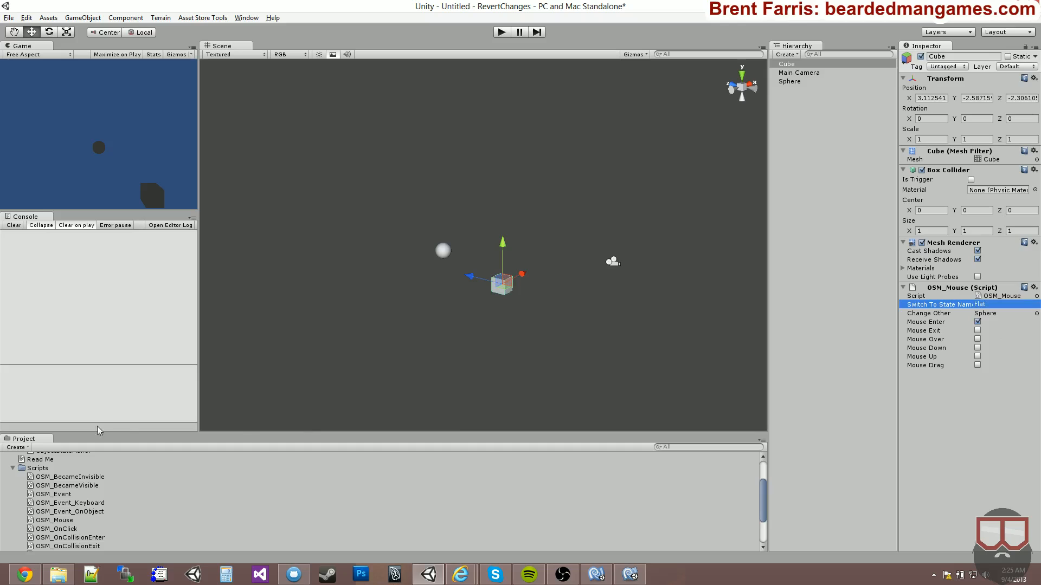
# Add a second OSM_Mouse script to the cube that switches the Sphere to the Initial state on Mouse Exit.
pyautogui.moveTo(54, 519); pyautogui.dragTo(964, 374)
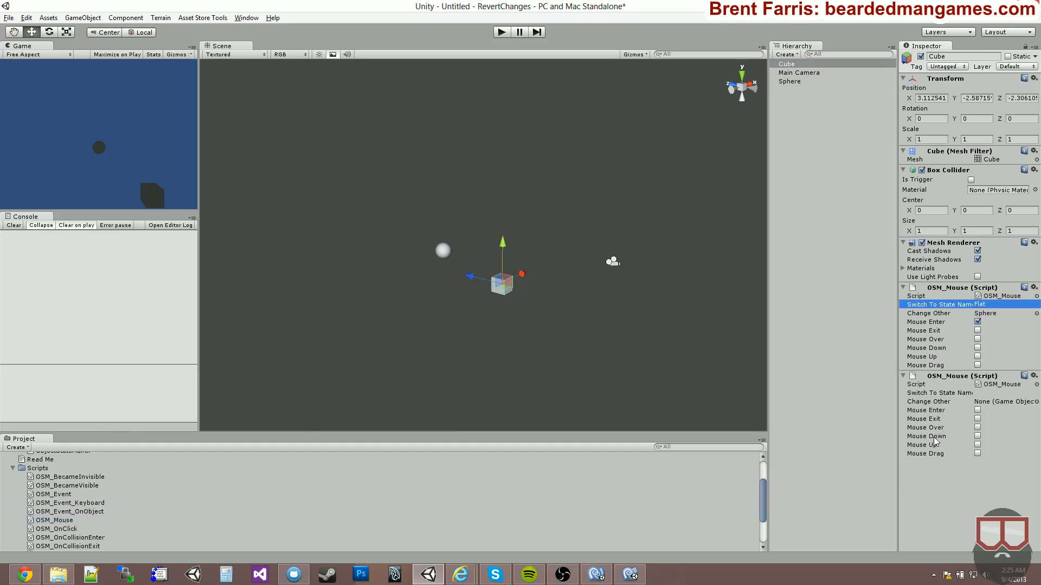
pyautogui.click(977, 419)
pyautogui.click(992, 393)
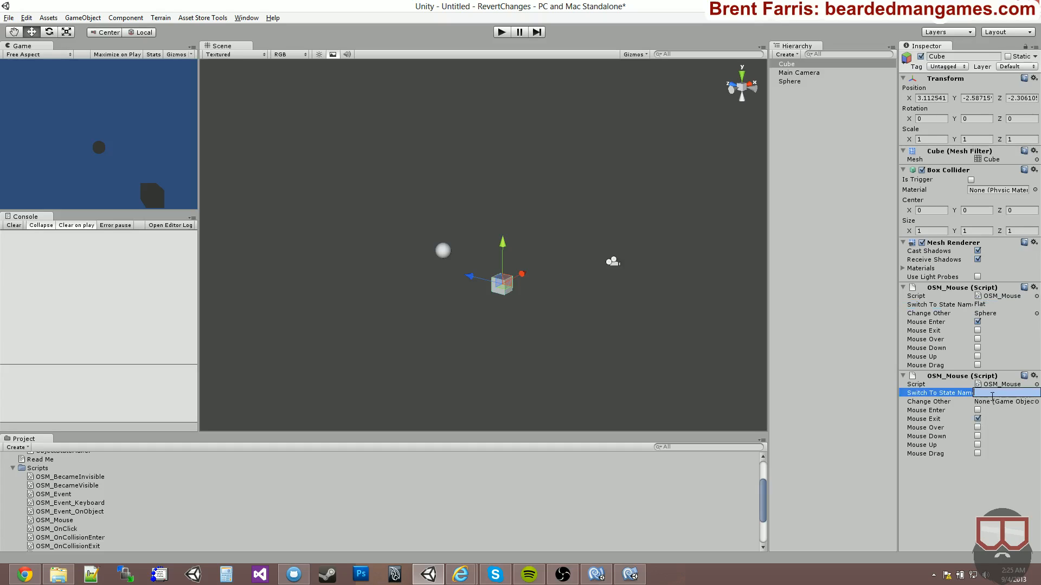
pyautogui.write('Initial')
pyautogui.moveTo(787, 83); pyautogui.dragTo(1011, 407)
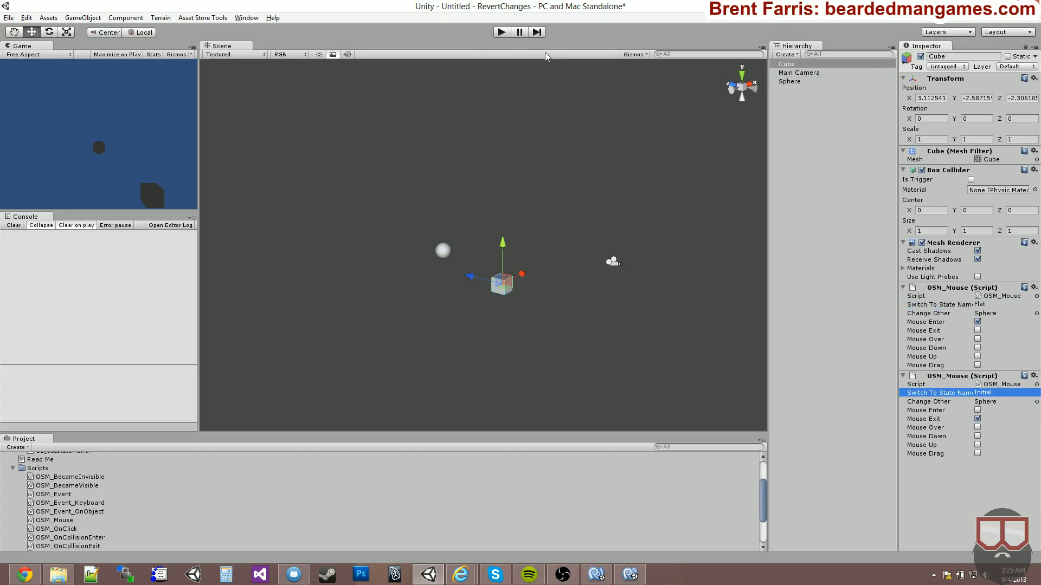
# Run the scene to test the cube's mouse enter and exit events, and stop play mode.
pyautogui.click(502, 32)
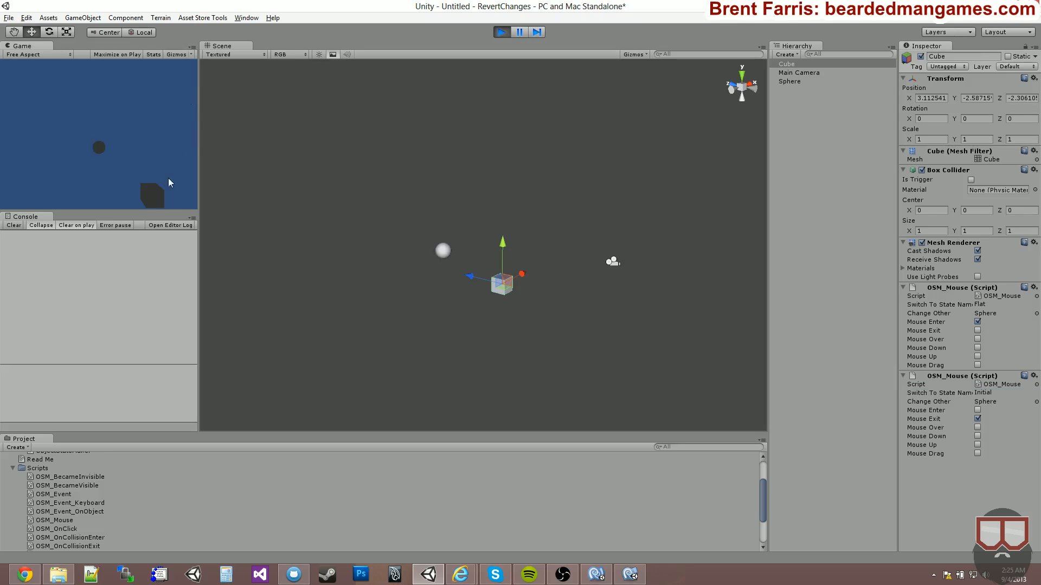
pyautogui.click(502, 32)
pyautogui.keyDown('alt'); pyautogui.moveTo(581, 213); pyautogui.dragTo(608, 253); pyautogui.keyUp('alt')
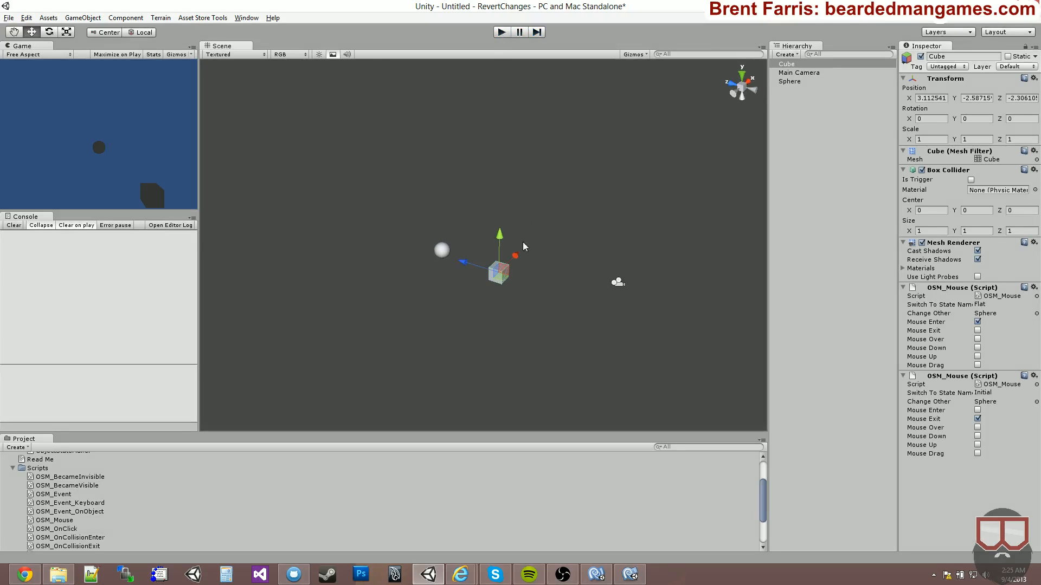
# Remove both OSM_Mouse components from the cube and delete the cube from the scene.
pyautogui.rightClick(1010, 290)
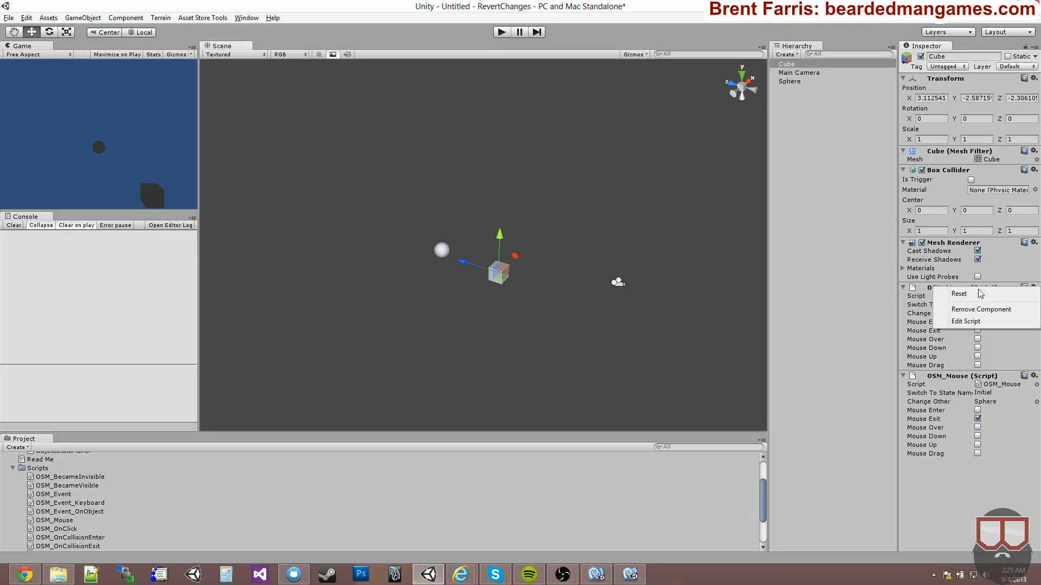
pyautogui.click(969, 310)
pyautogui.rightClick(1008, 289)
pyautogui.click(967, 311)
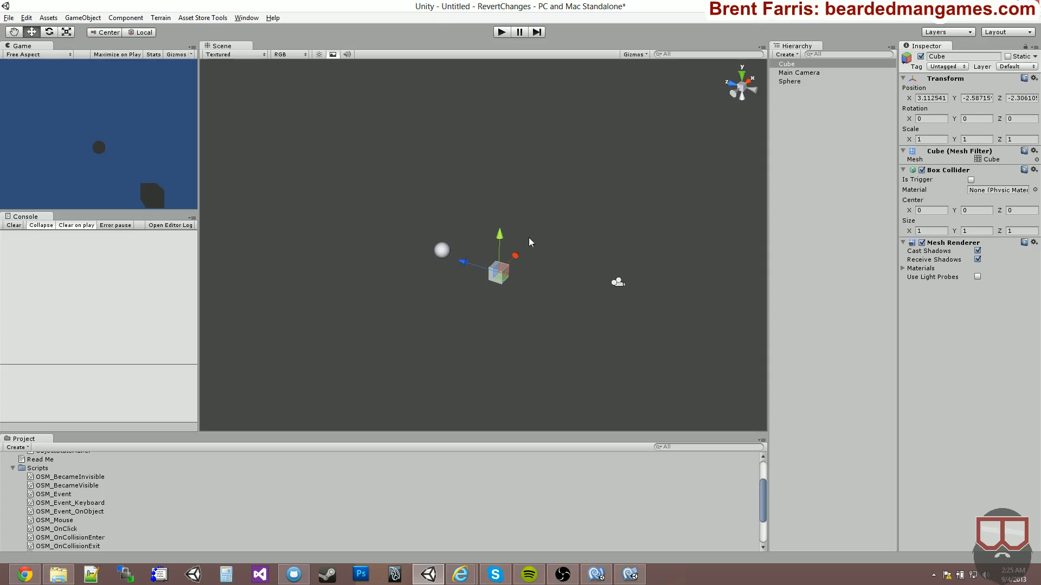
pyautogui.click(459, 221)
pyautogui.click(498, 274)
pyautogui.press('Delete')
# Attach the OSM_OnTriggerEnter script to the sphere.
pyautogui.click(441, 249)
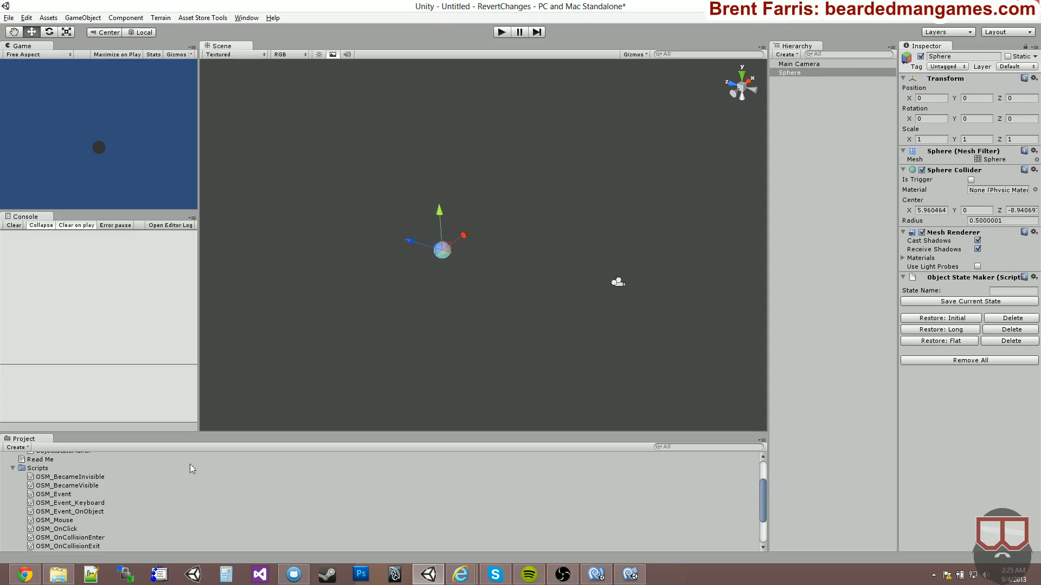
pyautogui.scroll(-3, 103, 498)
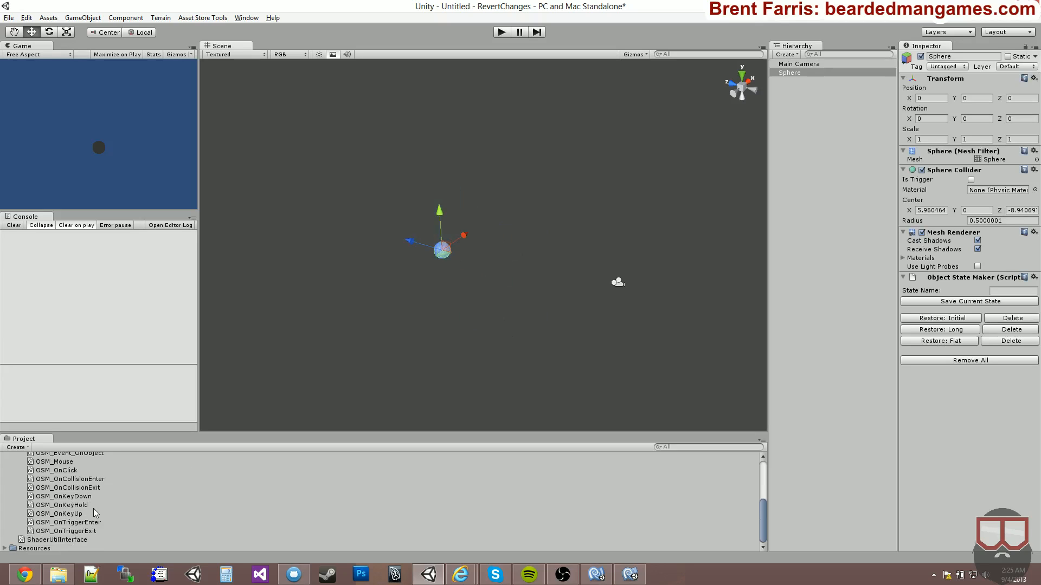
pyautogui.moveTo(91, 522); pyautogui.dragTo(930, 457)
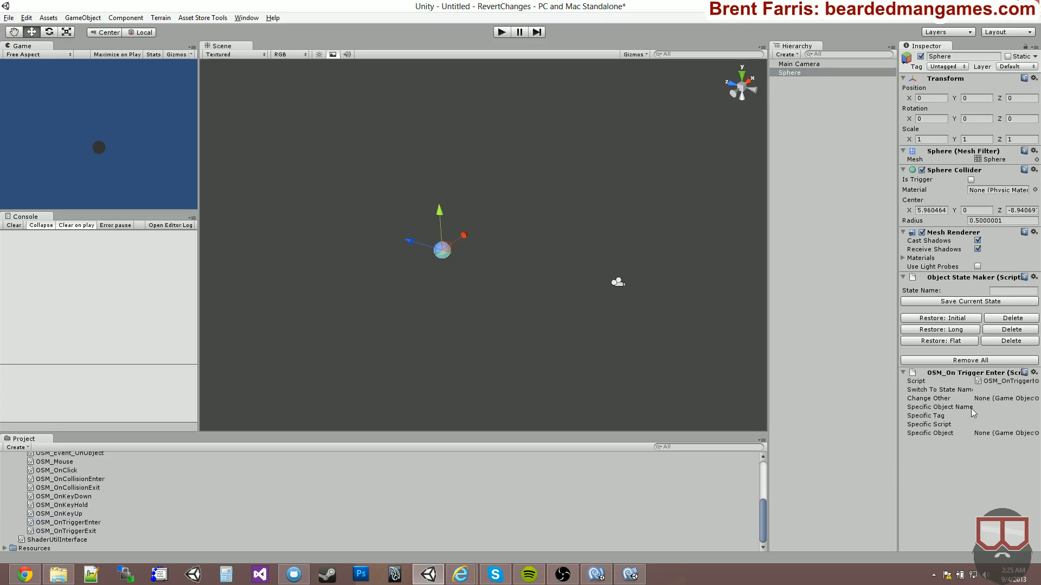
# Examine the trigger component's Switch To State Name, Change Other, Specific Object Name, Specific Tag and Specific Script options.
pyautogui.click(930, 426)
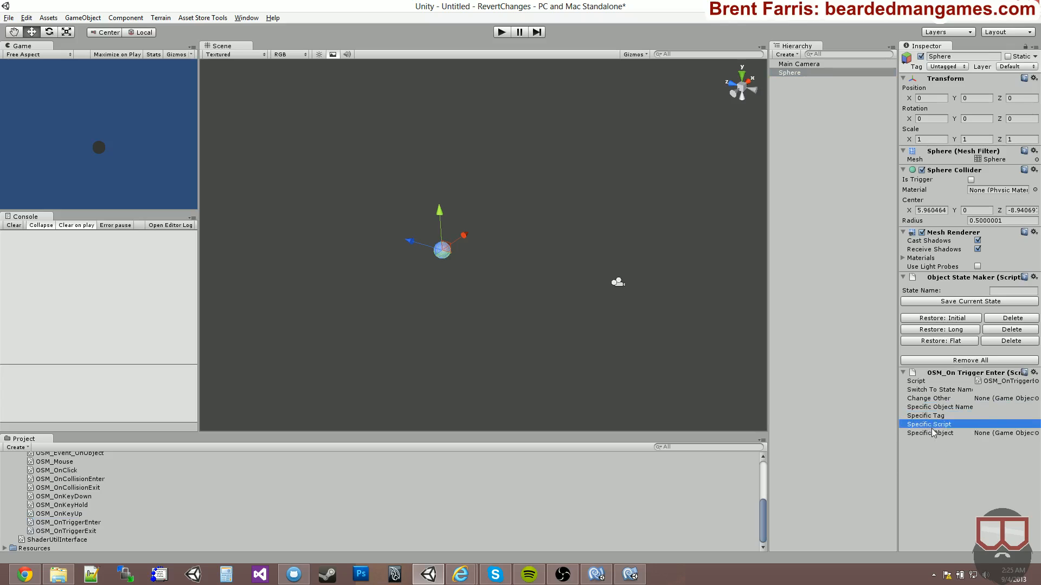
pyautogui.click(943, 390)
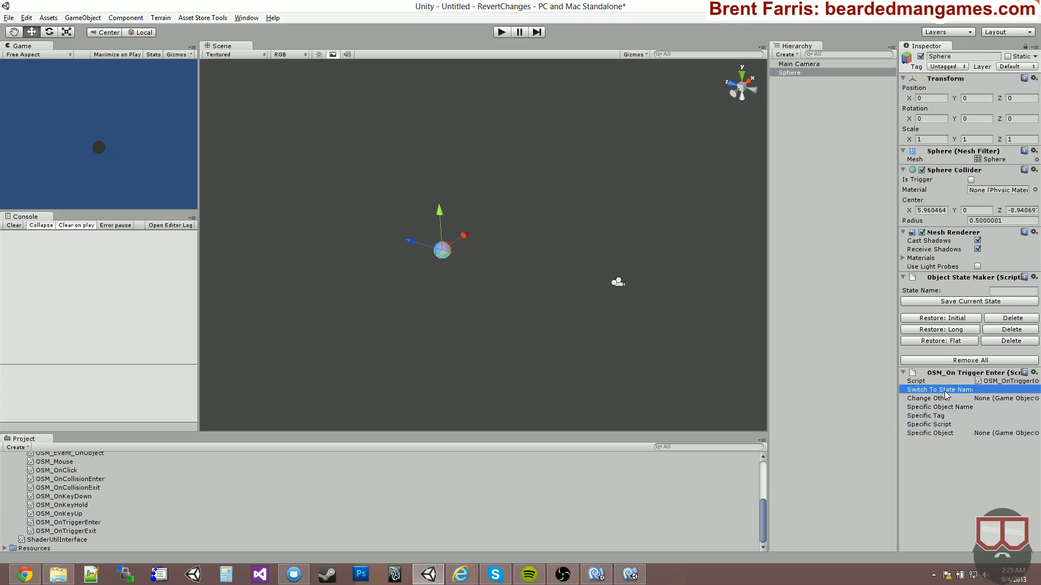
pyautogui.click(943, 400)
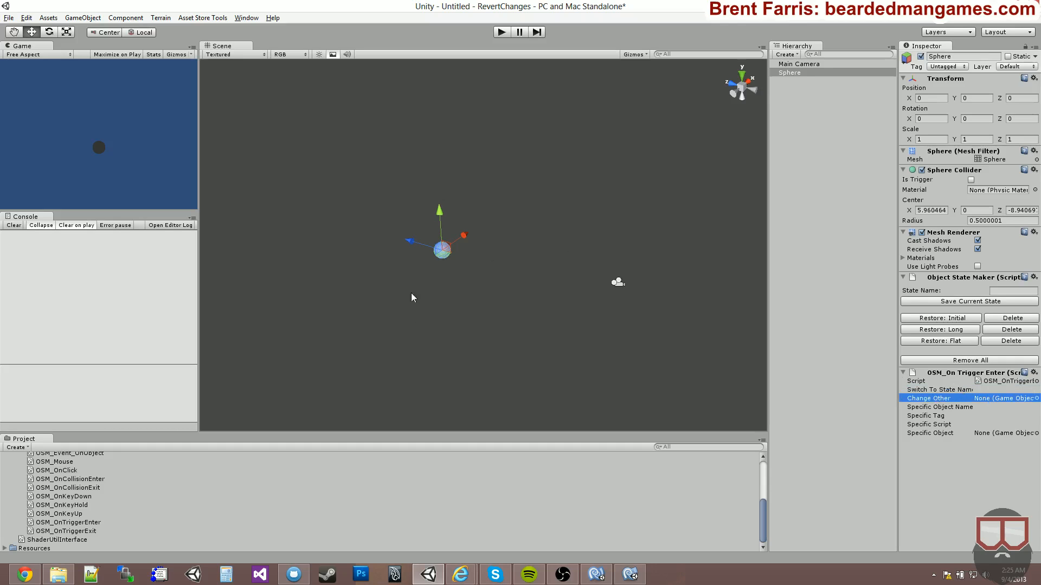
pyautogui.click(946, 408)
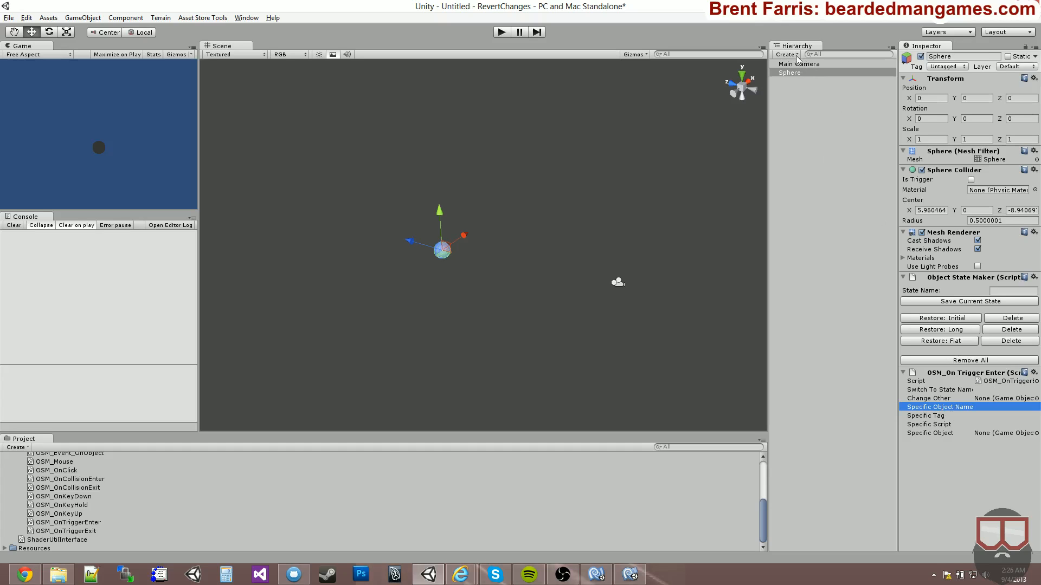
pyautogui.click(936, 416)
pyautogui.click(937, 426)
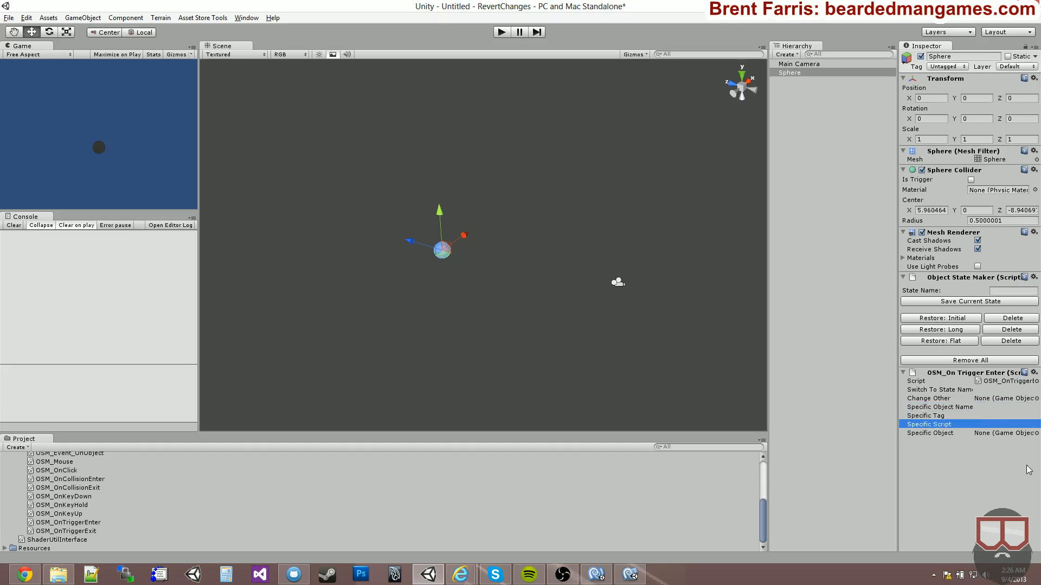
# Set the trigger component's Specific Script to Camera.
pyautogui.click(991, 423)
pyautogui.write('Camera')
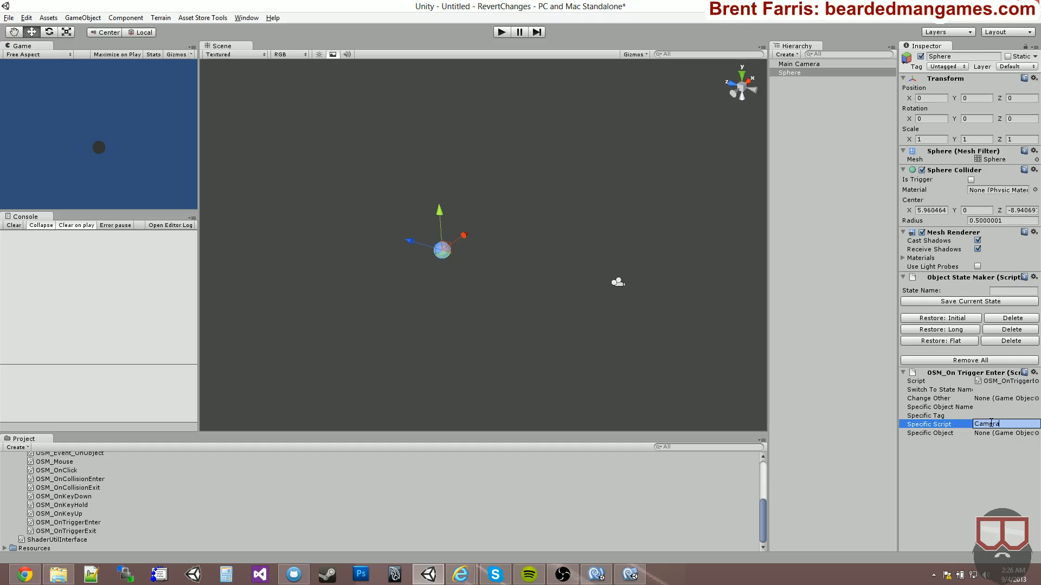
pyautogui.press('Return')
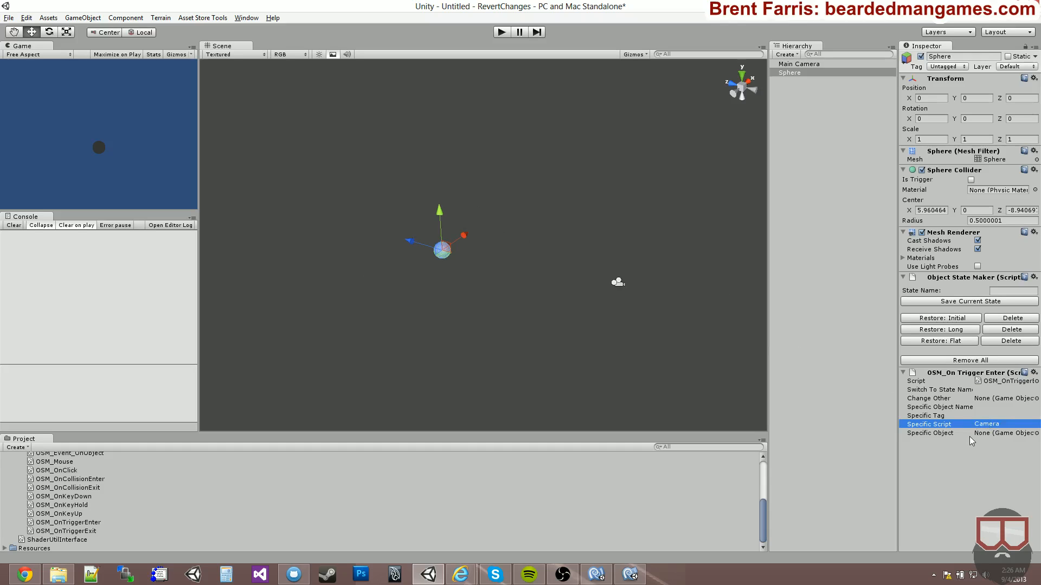
# Assign the Main Camera as the trigger component's Specific Object and clear its Specific Script value.
pyautogui.moveTo(795, 61); pyautogui.dragTo(950, 420)
pyautogui.click(1000, 424)
pyautogui.press('BackSpace')
pyautogui.click(987, 445)
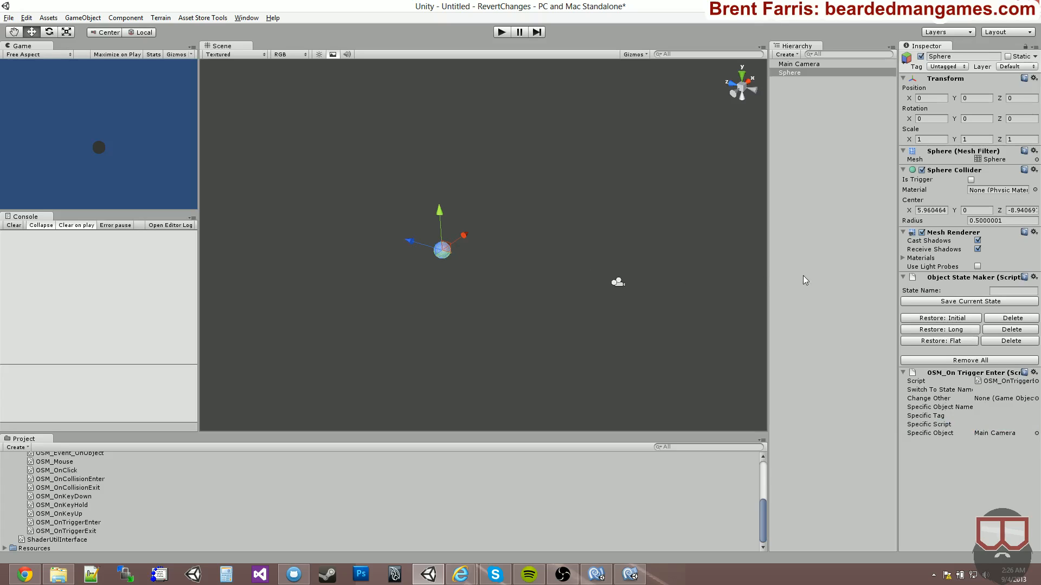
# Remove the OSM_OnTriggerEnter component from the sphere and collapse the Scripts folder in the project.
pyautogui.rightClick(962, 372)
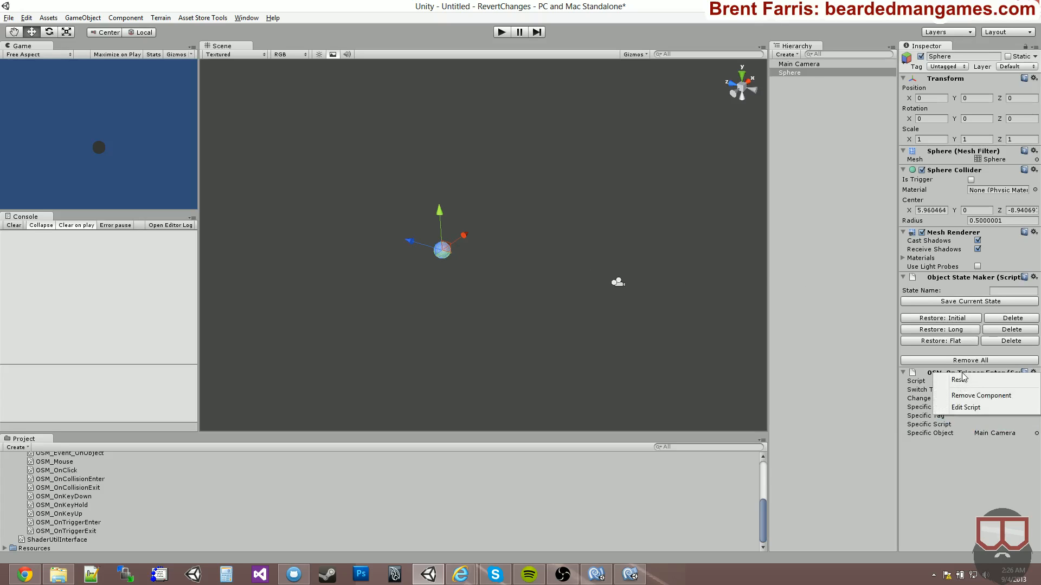
pyautogui.click(982, 396)
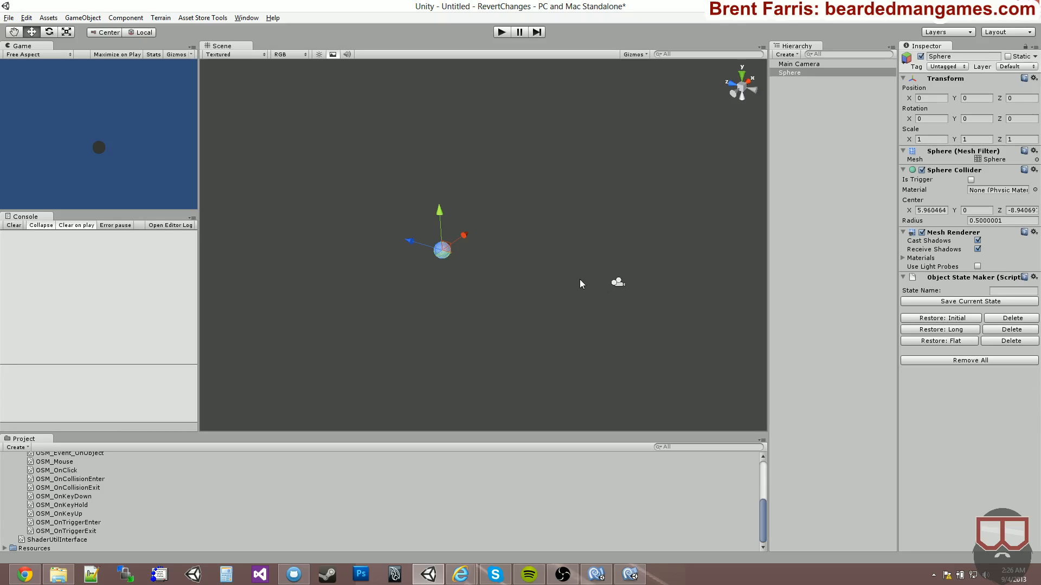
pyautogui.scroll(3, 77, 485)
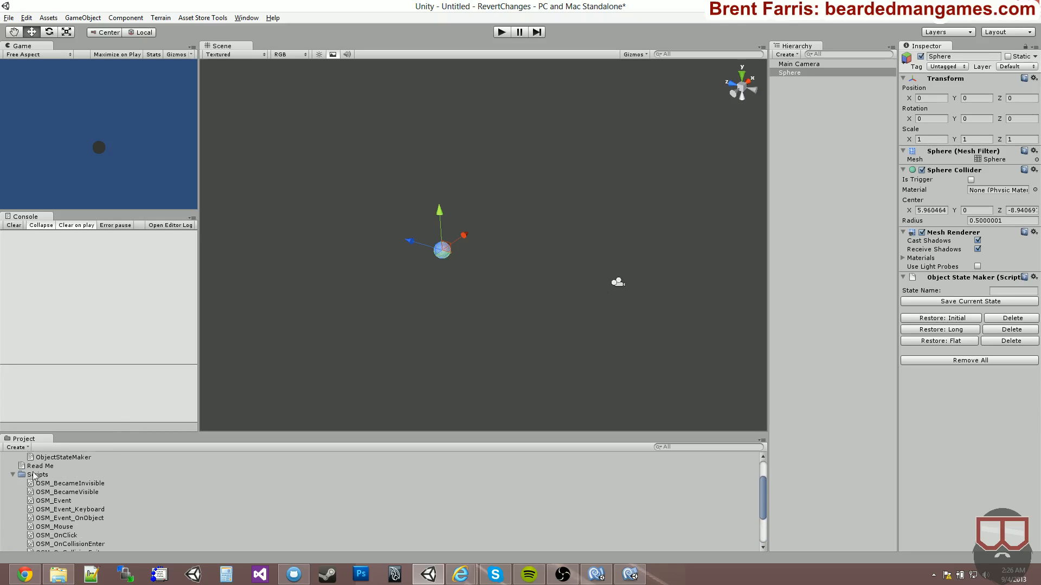
pyautogui.click(13, 475)
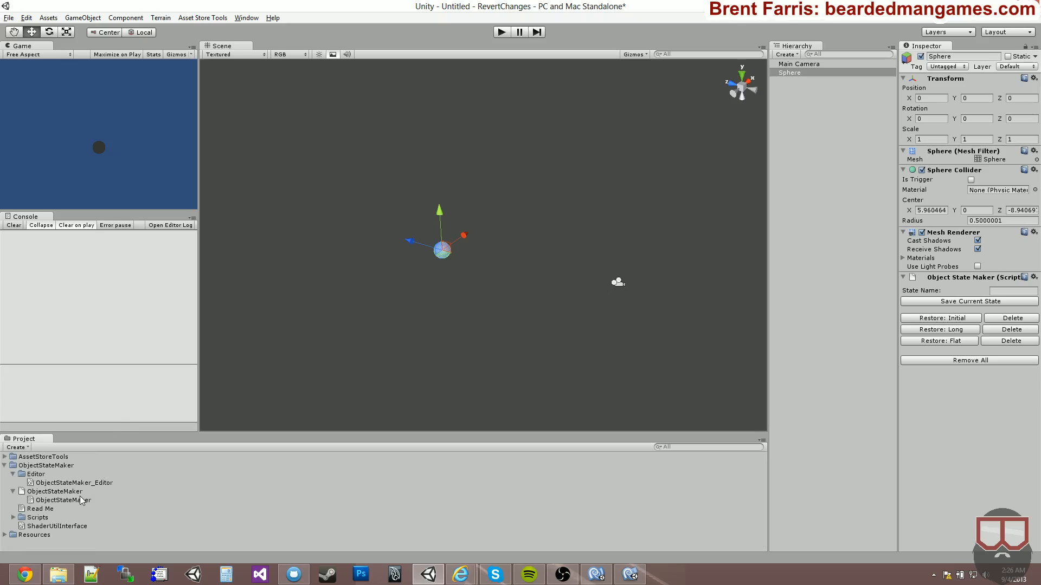